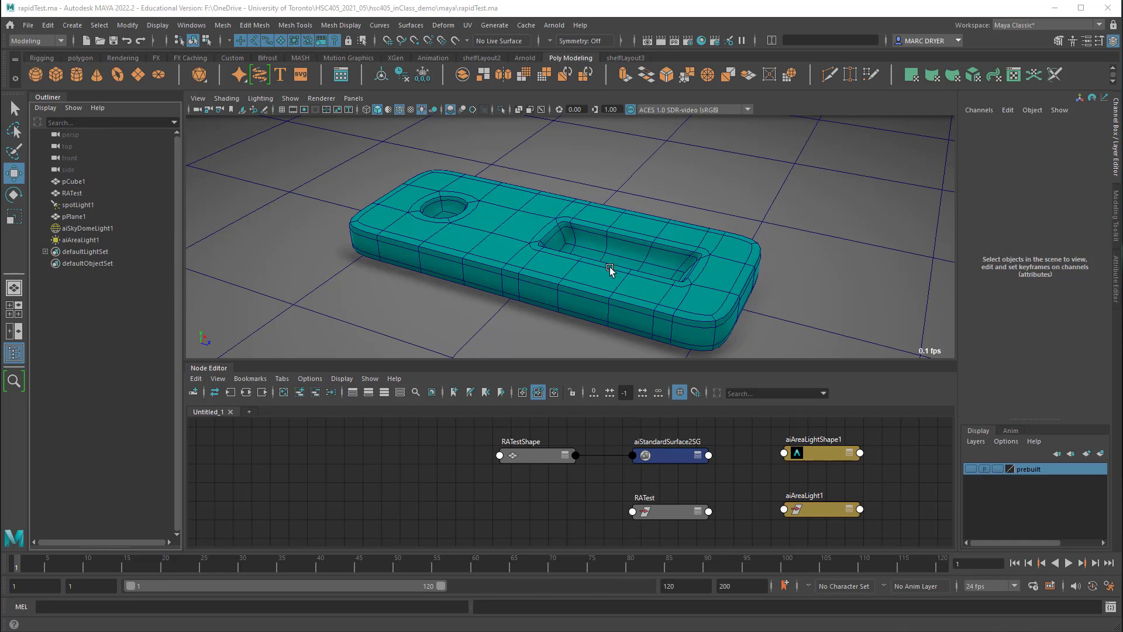
Step: Select the RATest cassette and orbit in close over its two recessed wells, then pull back
scroll(637, 281, down, 2)
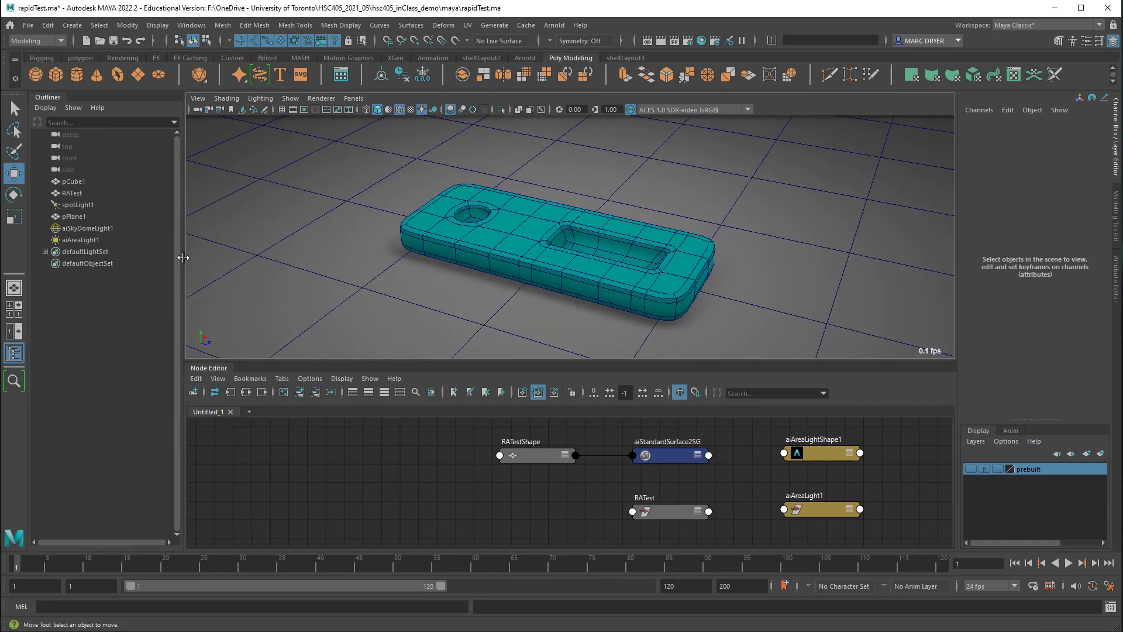
click(522, 239)
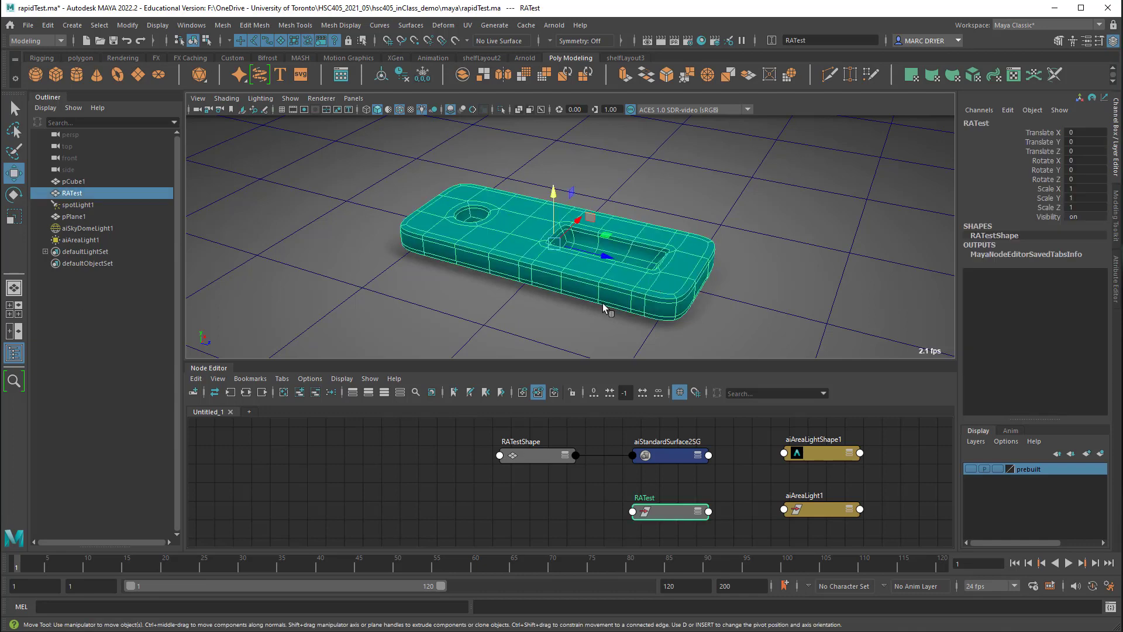
alt+drag(561, 283, 583, 272)
alt+right_drag(583, 273, 732, 293)
alt+drag(731, 293, 708, 253)
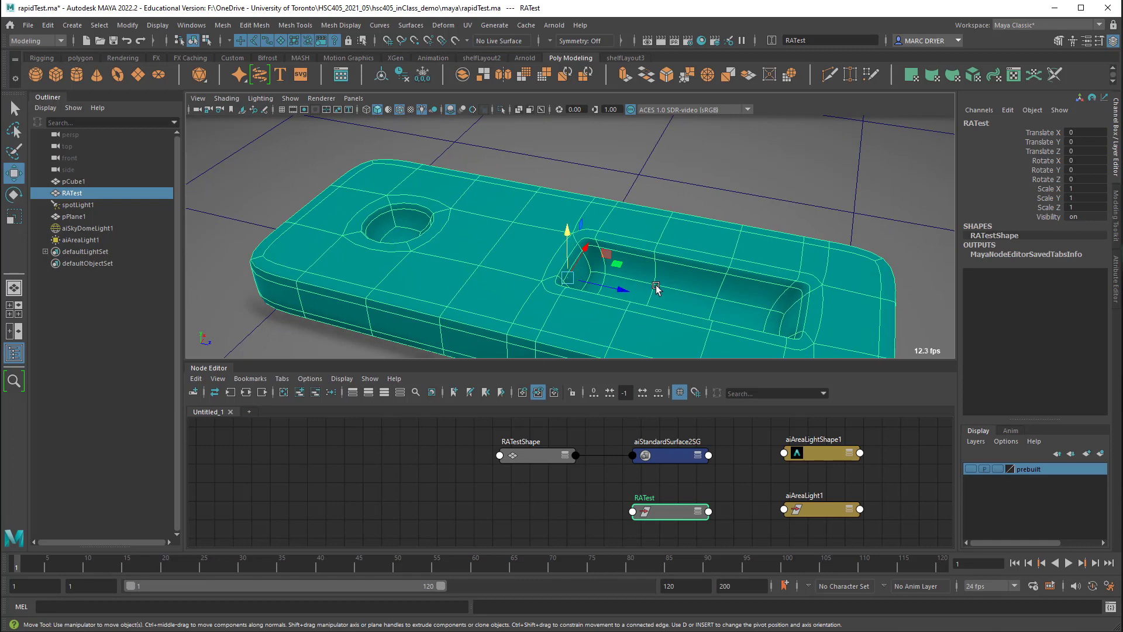
alt+right_drag(697, 284, 593, 262)
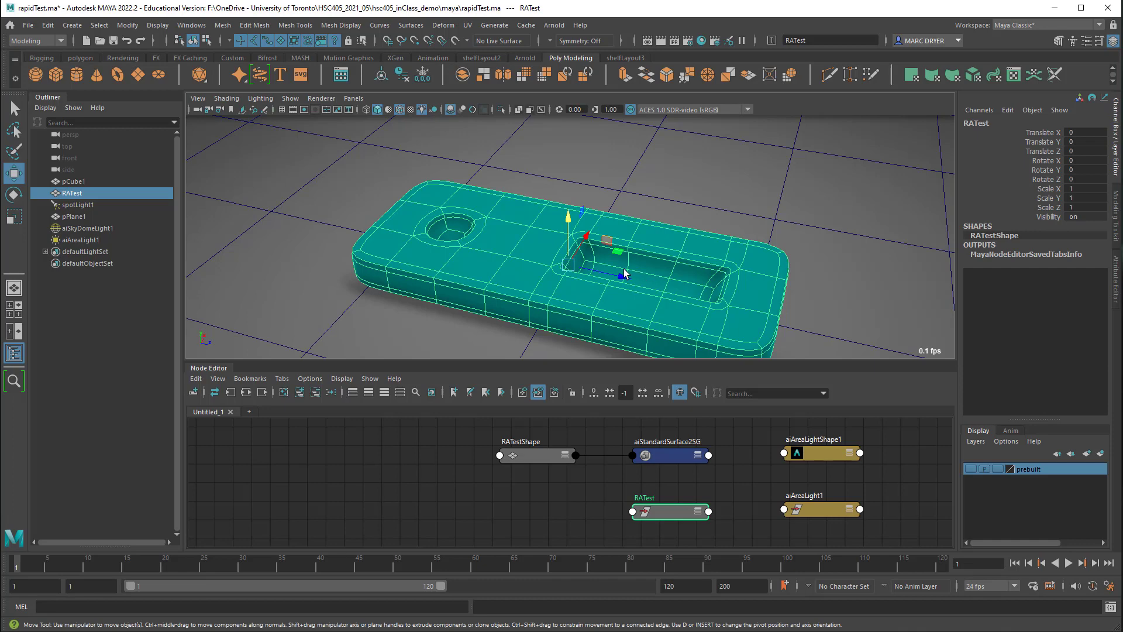
alt+drag(608, 270, 496, 238)
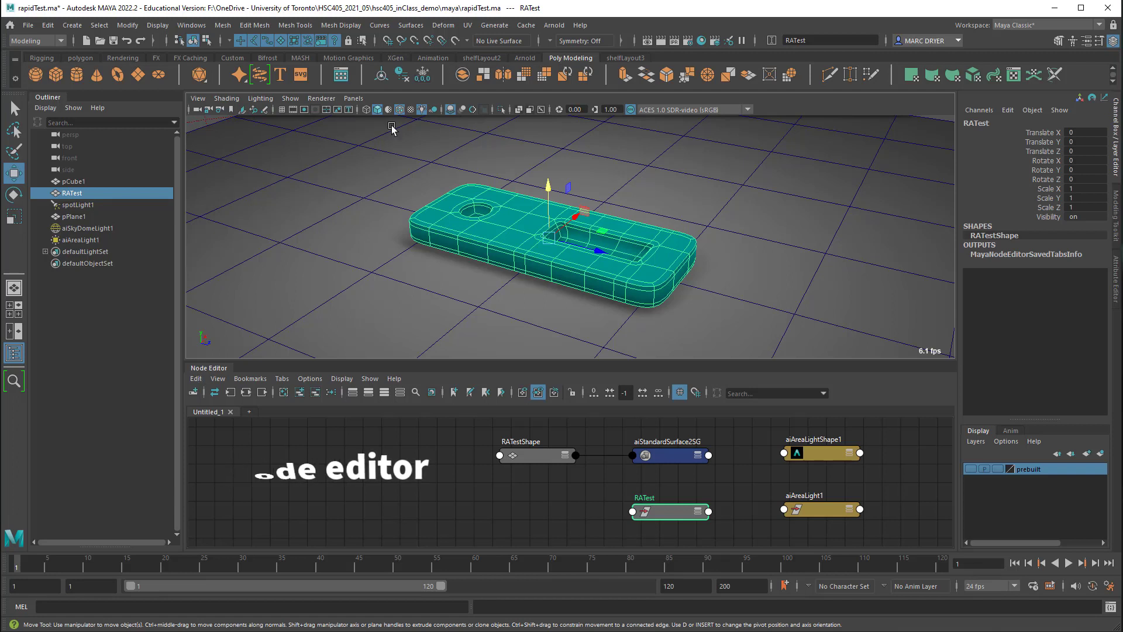
Step: Graph pCube1's input and output connections in the Node Editor and move polyCube1 further left
click(191, 26)
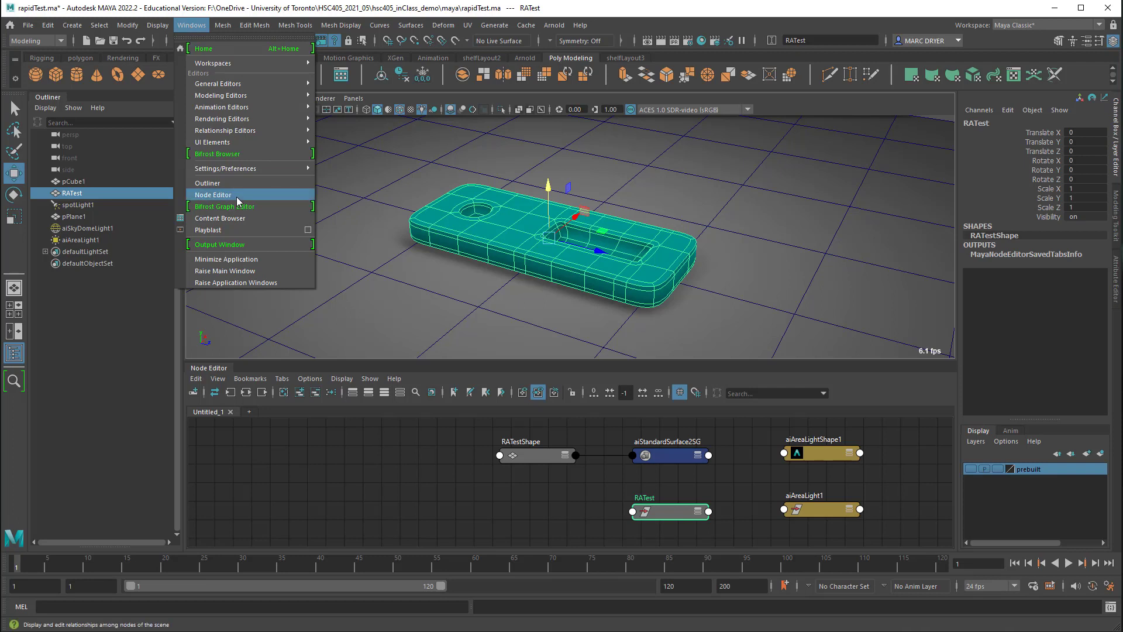
drag(544, 184, 546, 181)
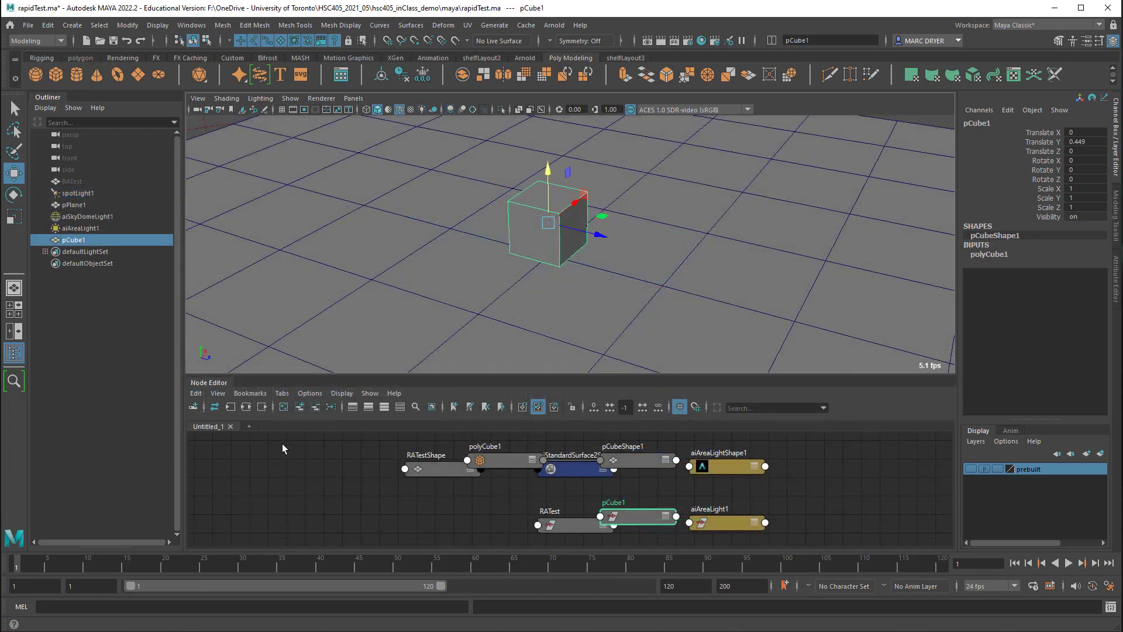
click(249, 407)
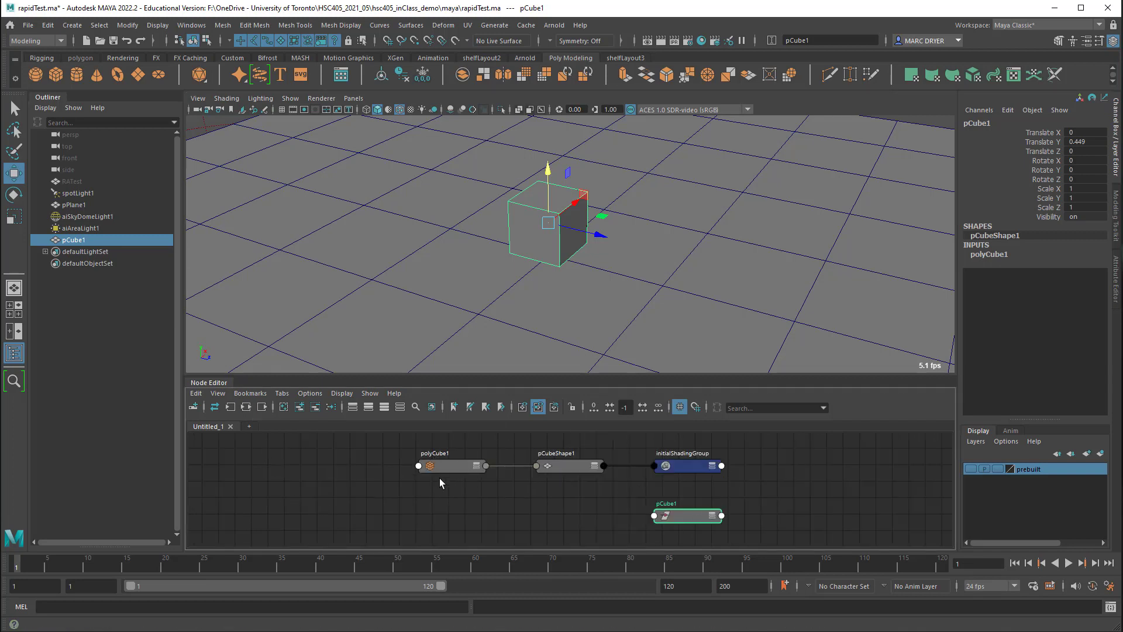
click(459, 468)
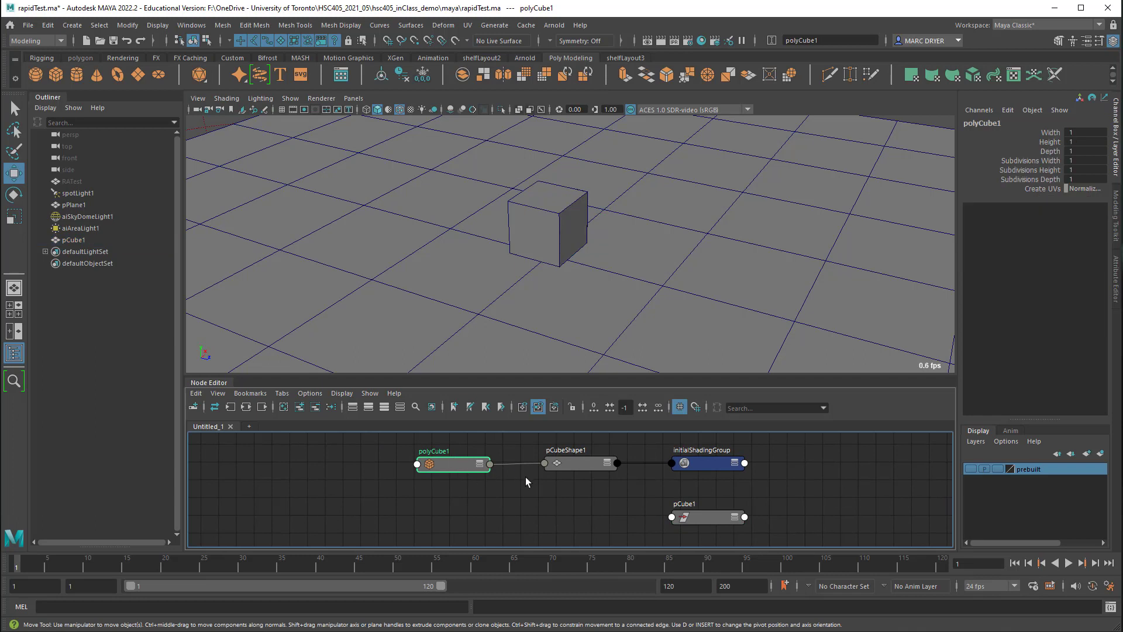
drag(450, 468, 403, 470)
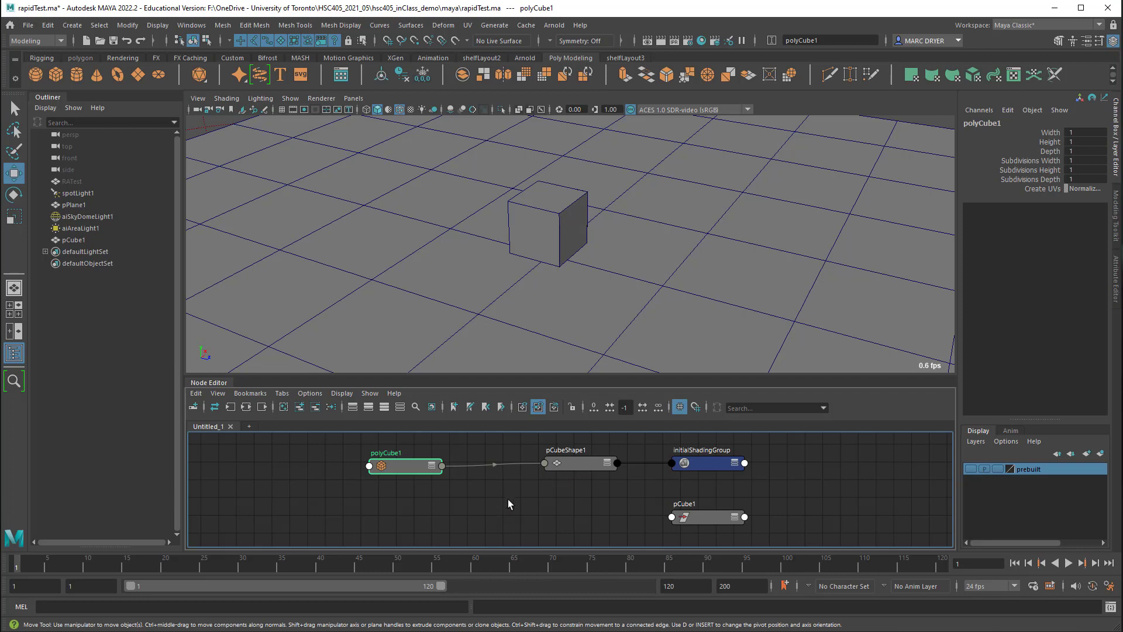
Step: Move the pCube1 node left beneath the others and reset the cube's Translate Y to 0
click(703, 523)
drag(689, 521, 490, 523)
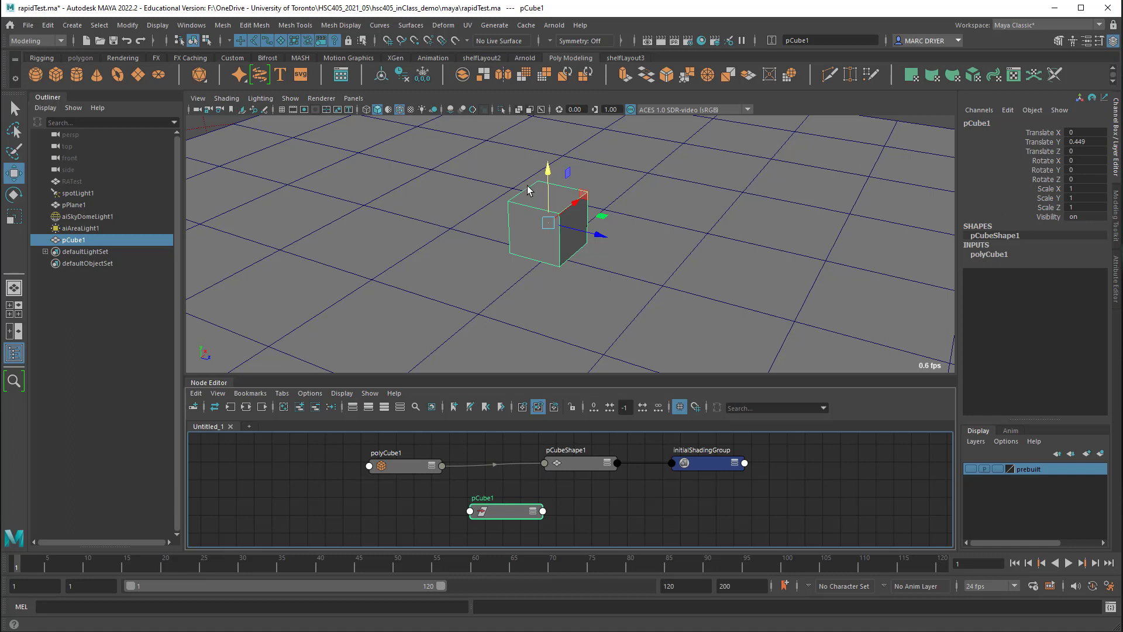
drag(549, 176, 728, 174)
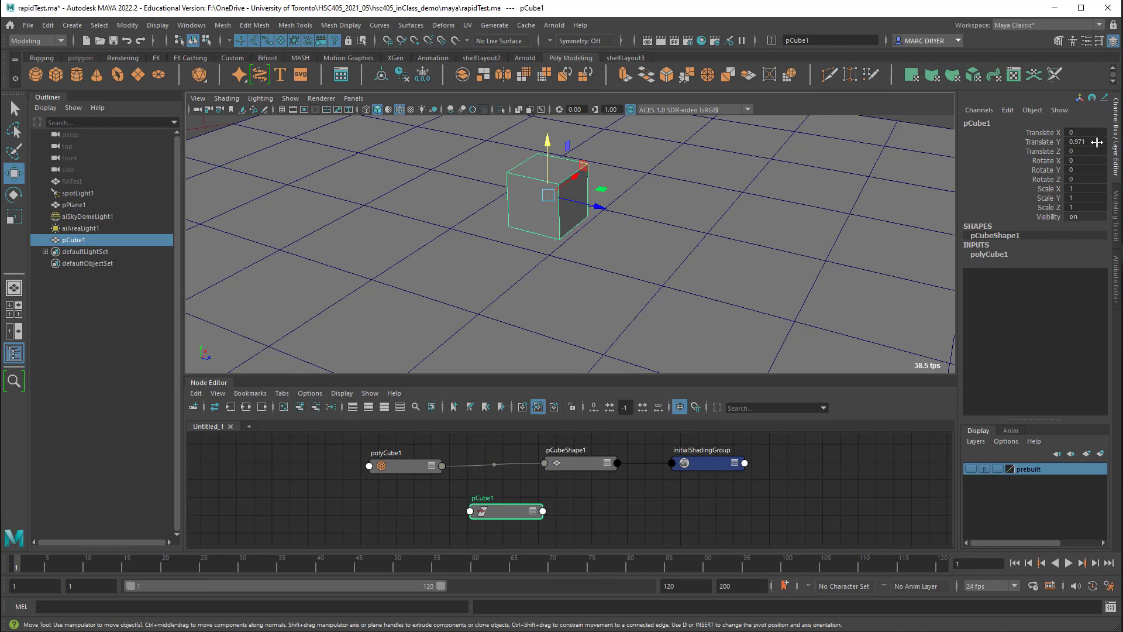
double_click(1098, 141)
text(0)
key(Return)
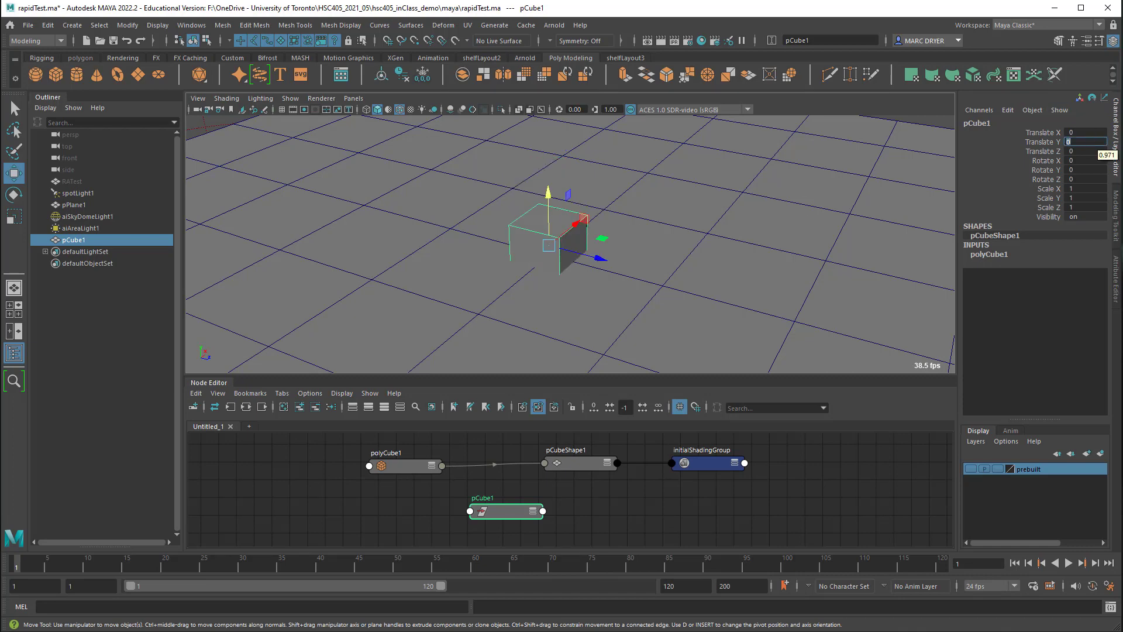
Step: Hide the ground plane pPlane1 with Ctrl+H
click(689, 222)
key(ctrl+h)
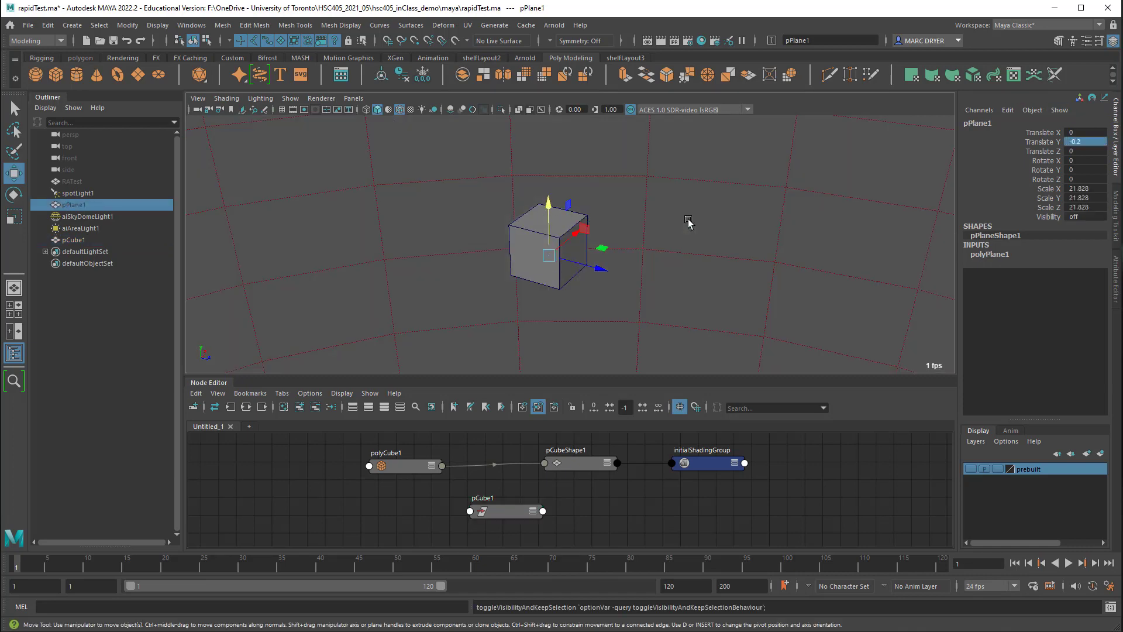
alt+drag(519, 234, 612, 213)
Step: Select the pCube1 transform node to view its channels, then select pCubeShape1
click(506, 511)
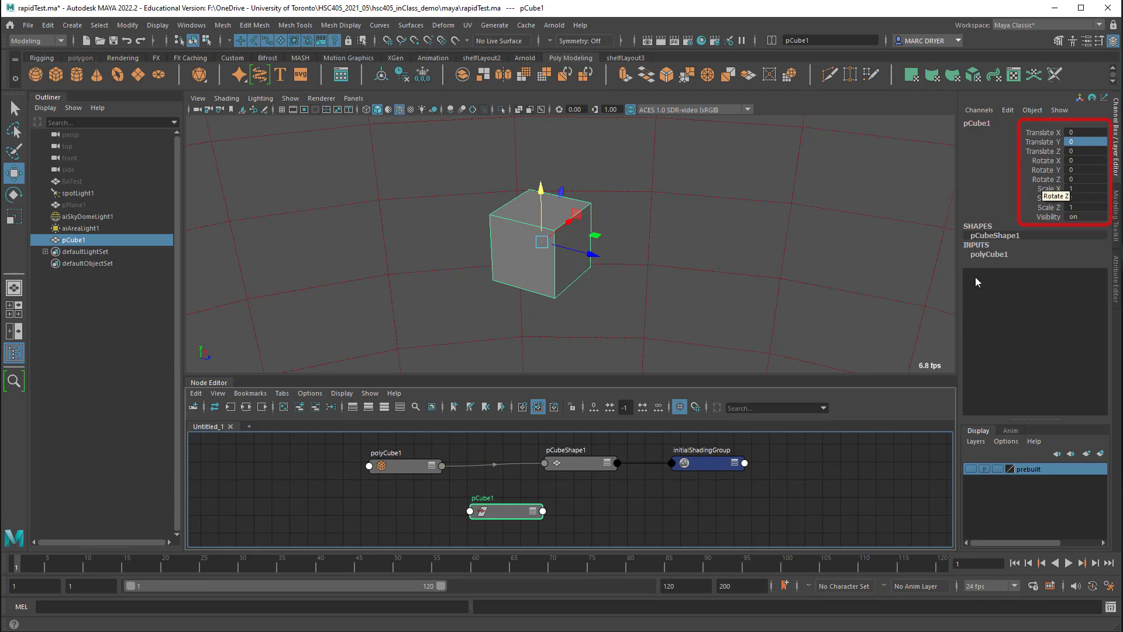
click(573, 468)
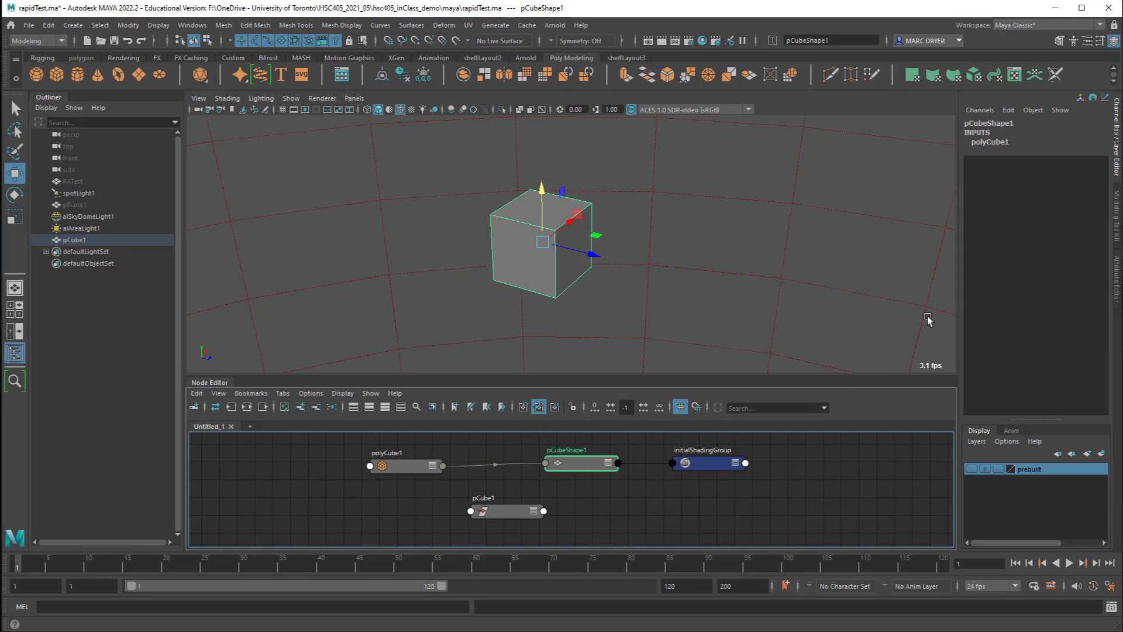
Step: Browse pCubeShape1's polyCube1, initialShadingGroup and lambert1 tabs in the Attribute Editor
click(1116, 278)
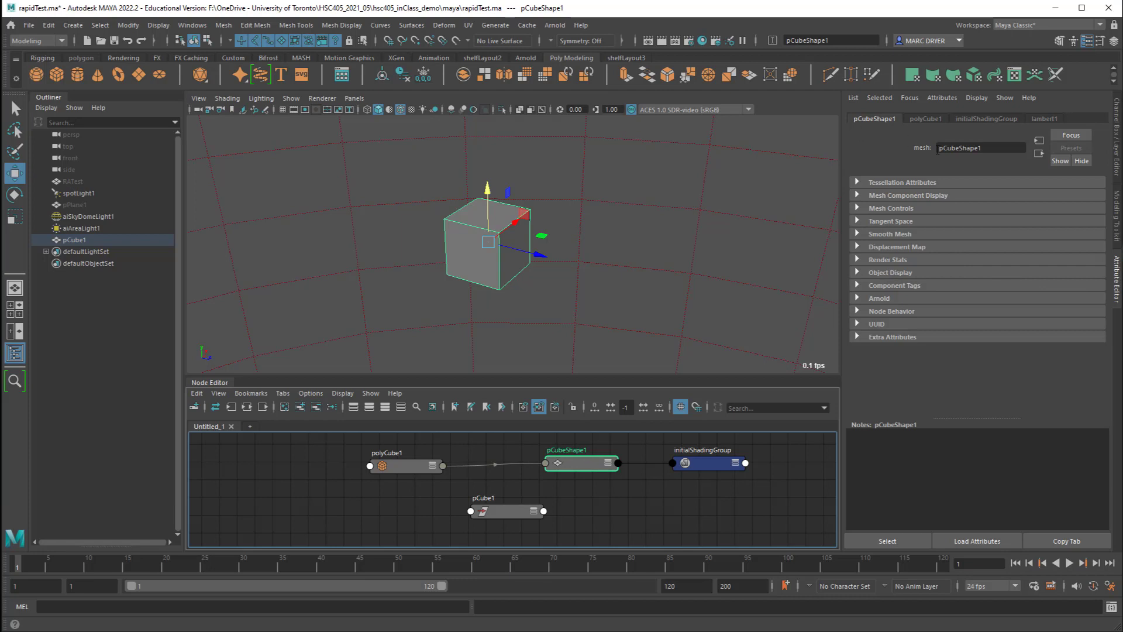
click(1117, 127)
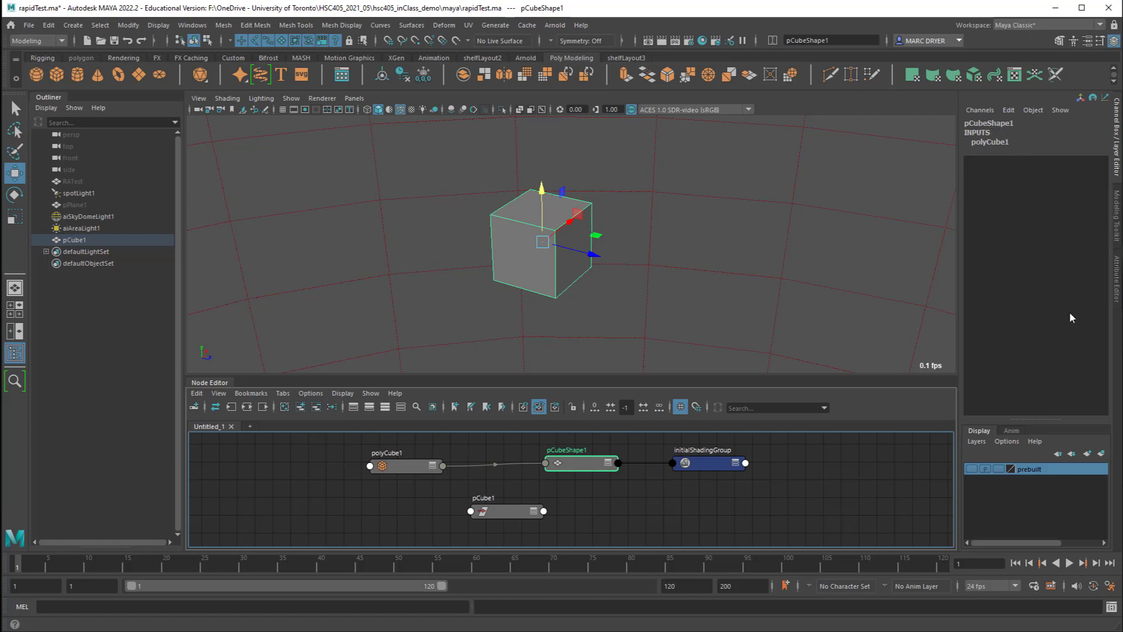
click(1117, 286)
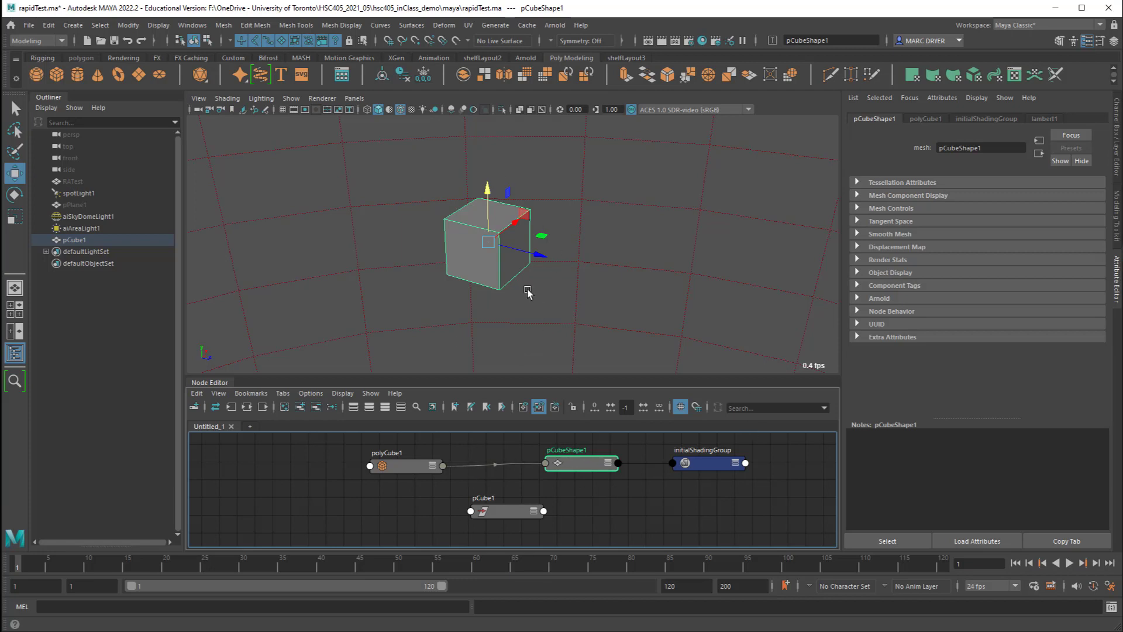
click(917, 119)
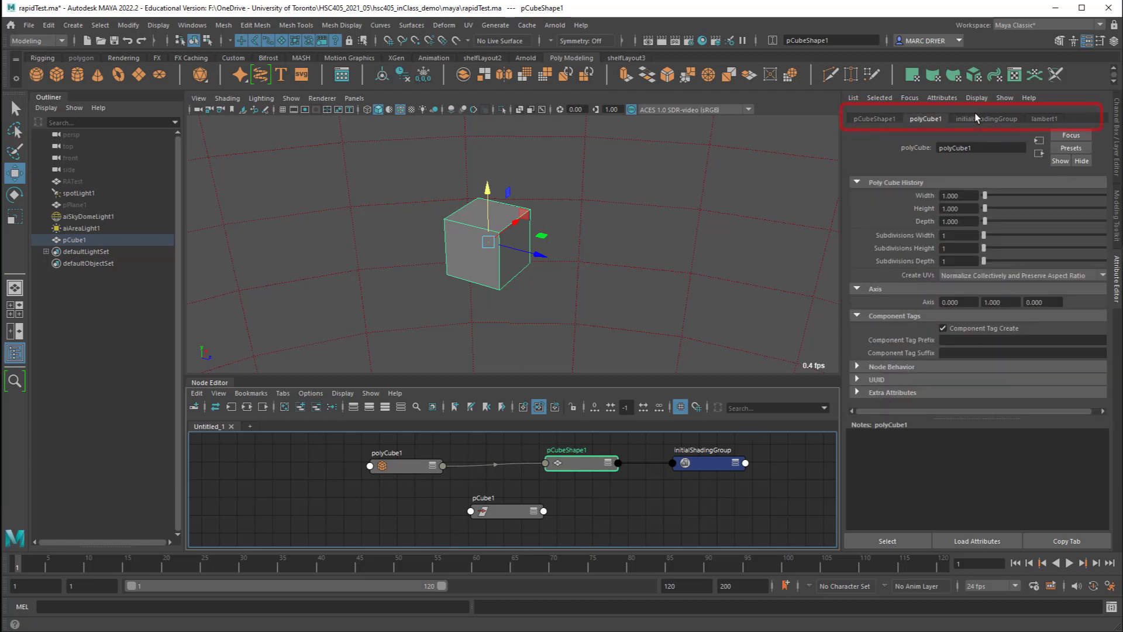
click(977, 119)
click(1047, 119)
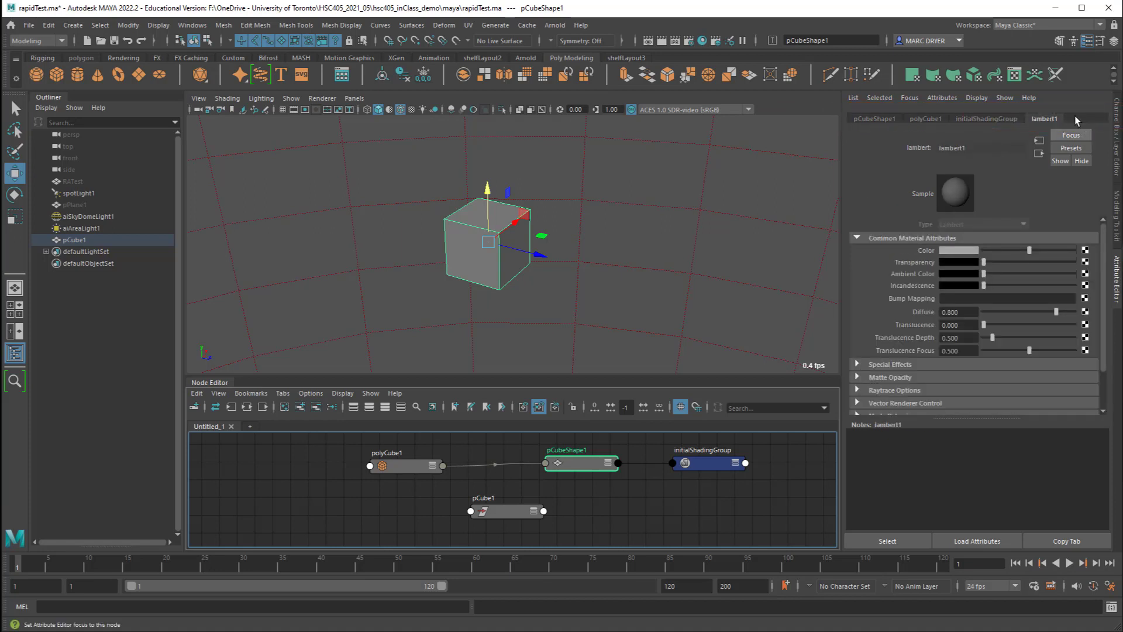
click(987, 120)
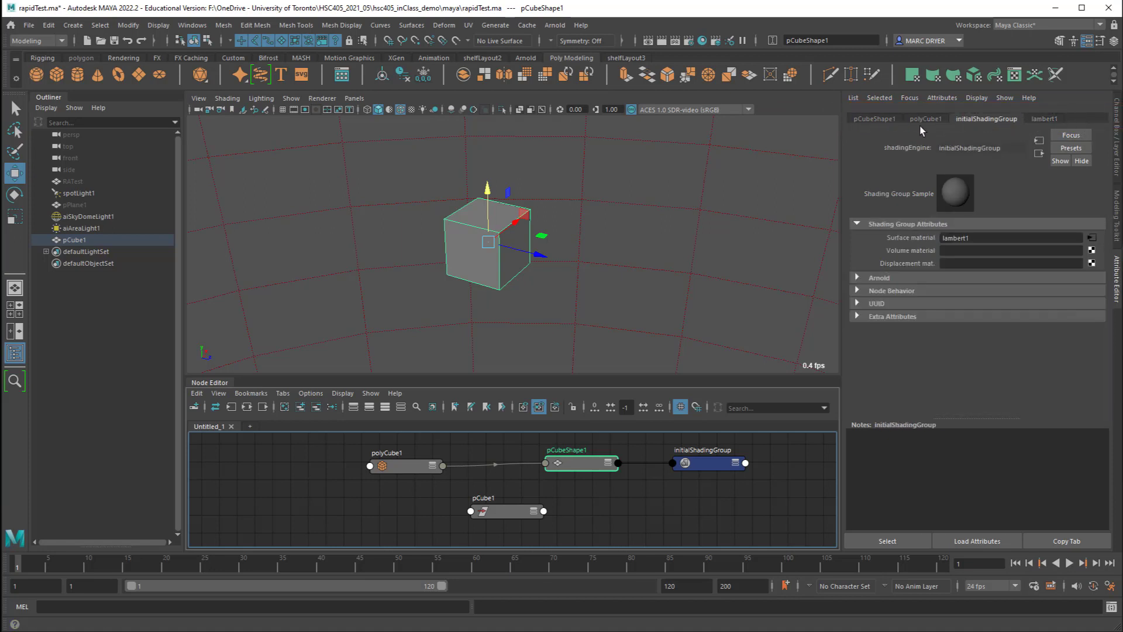
click(882, 119)
click(406, 466)
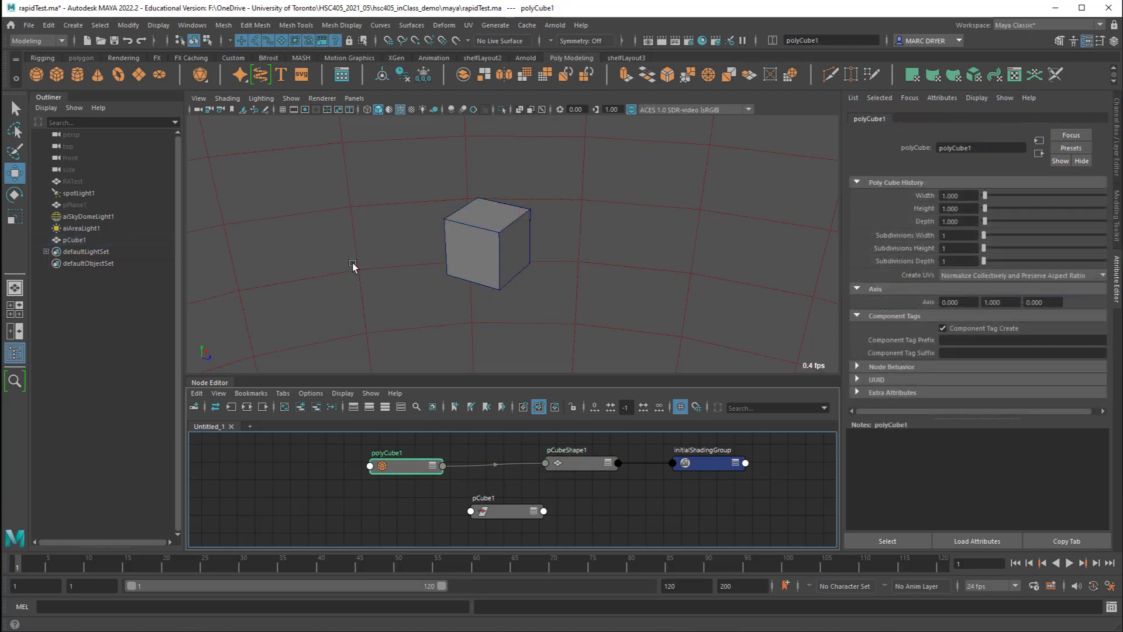
click(71, 25)
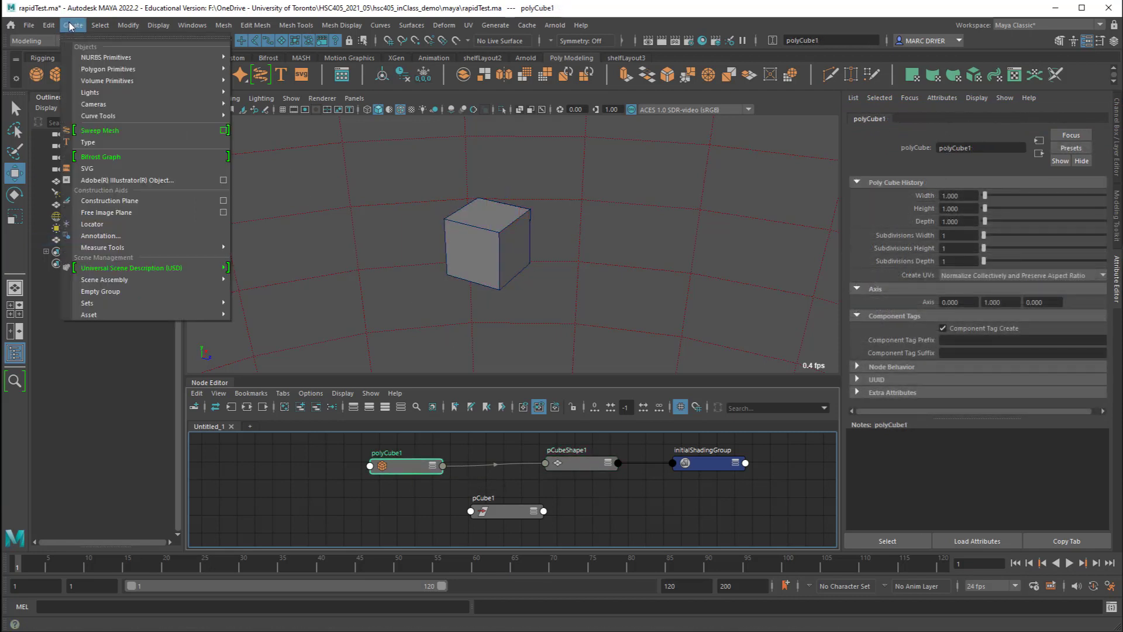
mouse_move(86, 71)
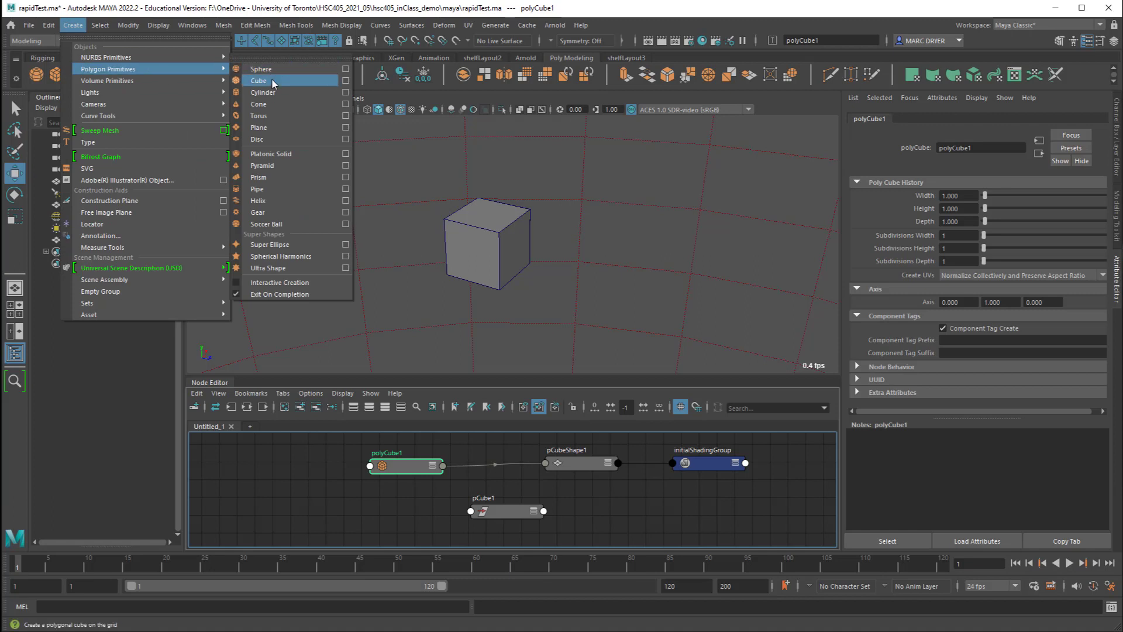
click(345, 81)
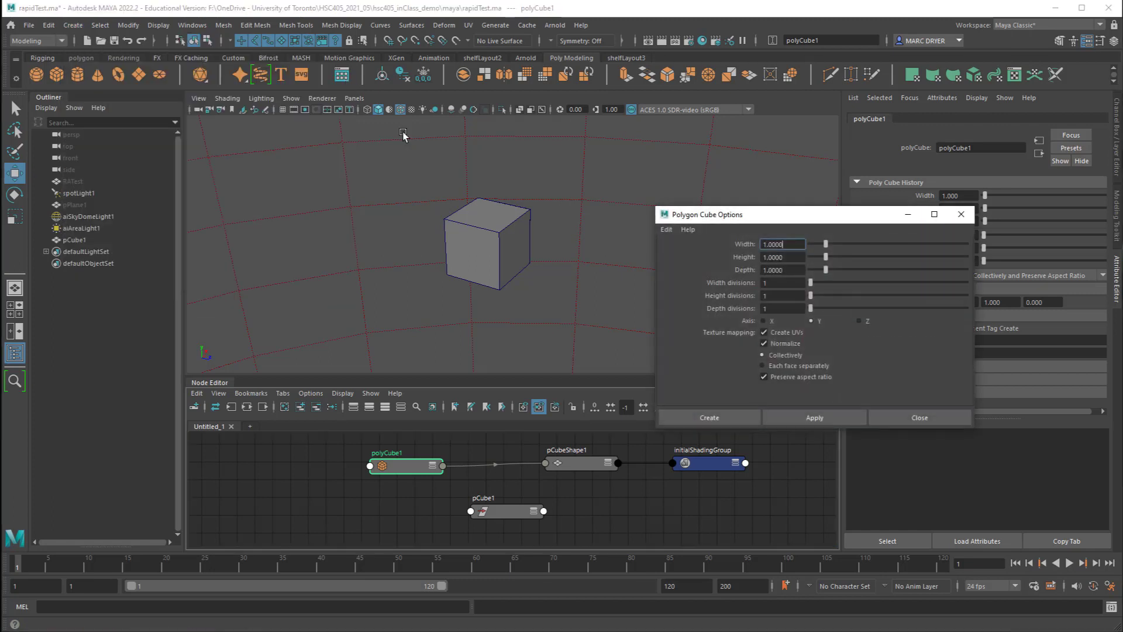
drag(854, 220, 720, 170)
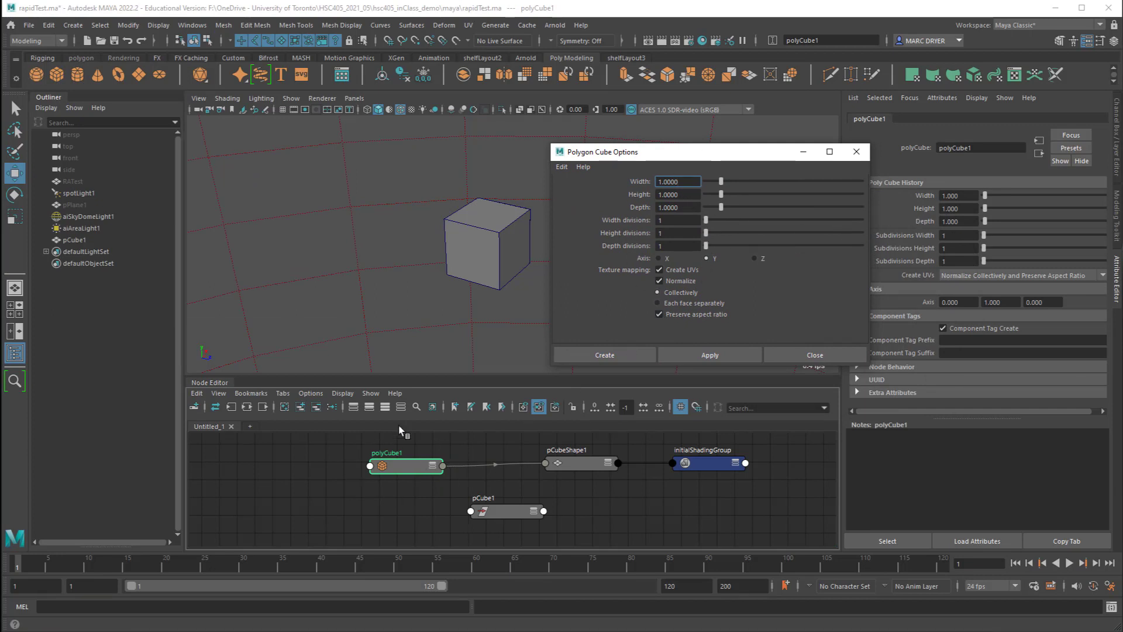
click(856, 152)
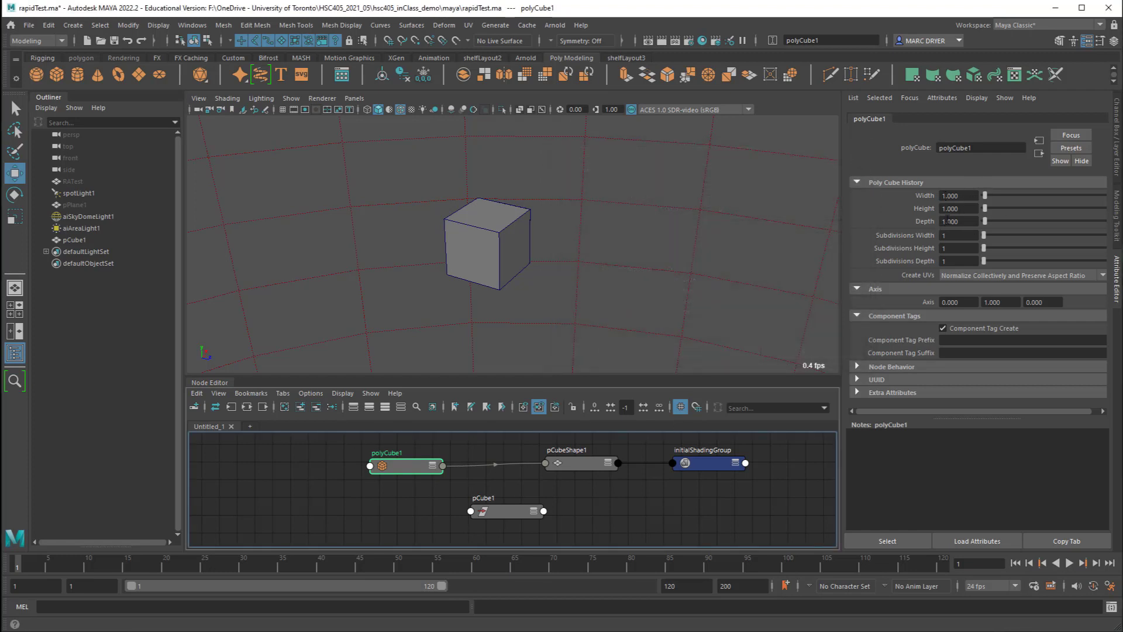
Step: Set polyCube1's height to 0.3, depth to 4 and width to 2
double_click(963, 209)
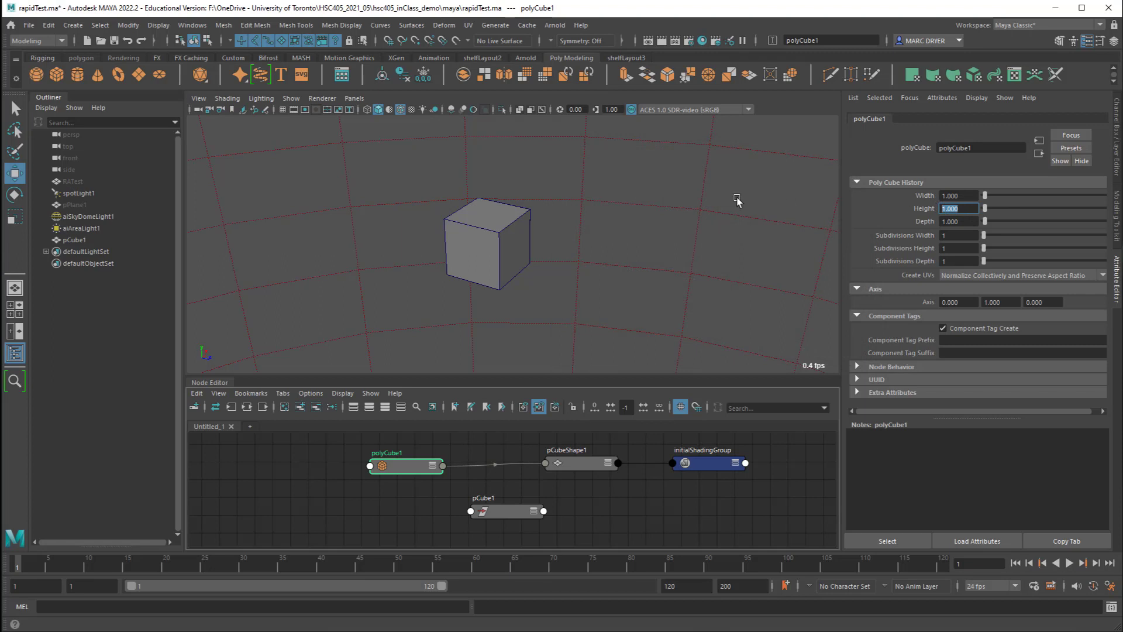
text(0.2)
key(Return)
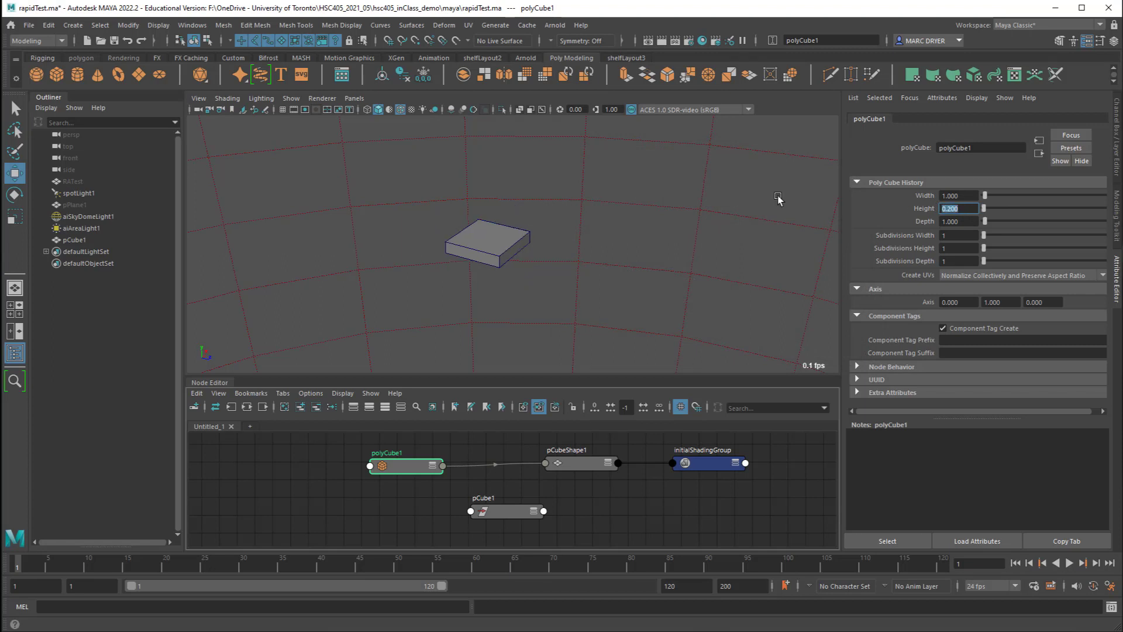
double_click(958, 208)
text(0.3)
key(Return)
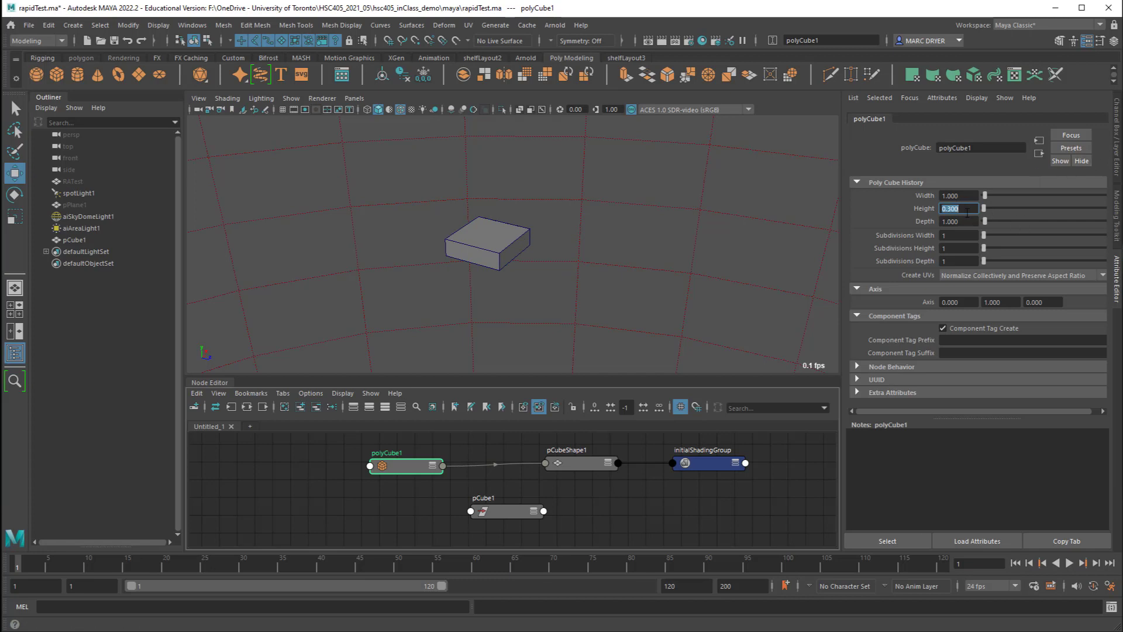
double_click(971, 222)
text(4)
key(Return)
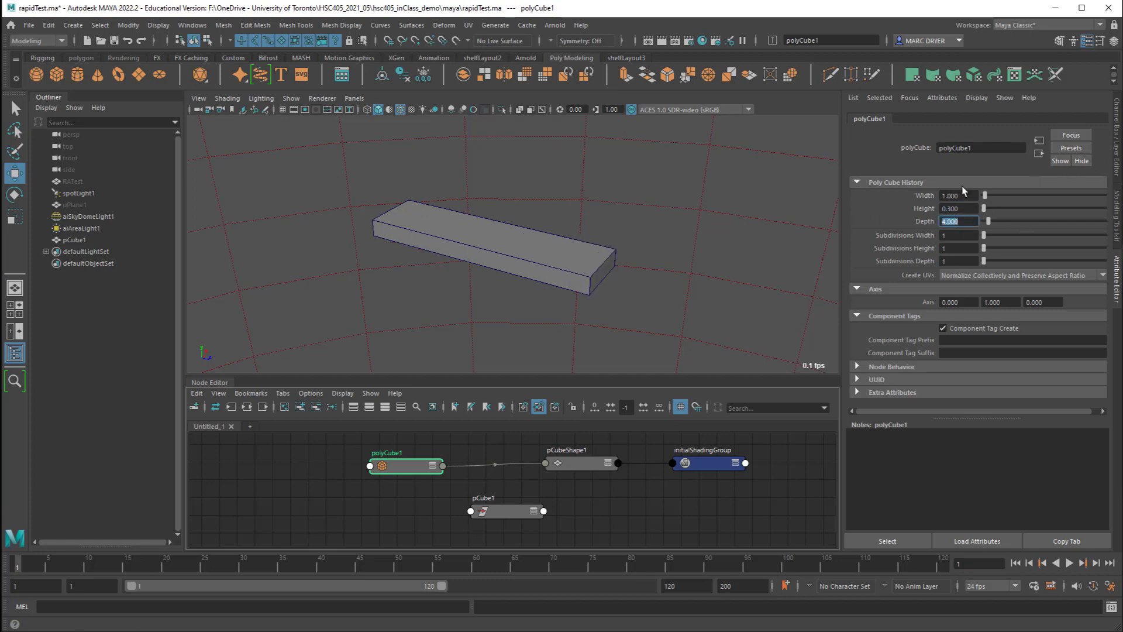
double_click(959, 195)
text(2)
key(Return)
mouse_move(622, 232)
alt+mouse_down()
mouse_move(591, 246)
mouse_move(609, 250)
alt+mouse_up()
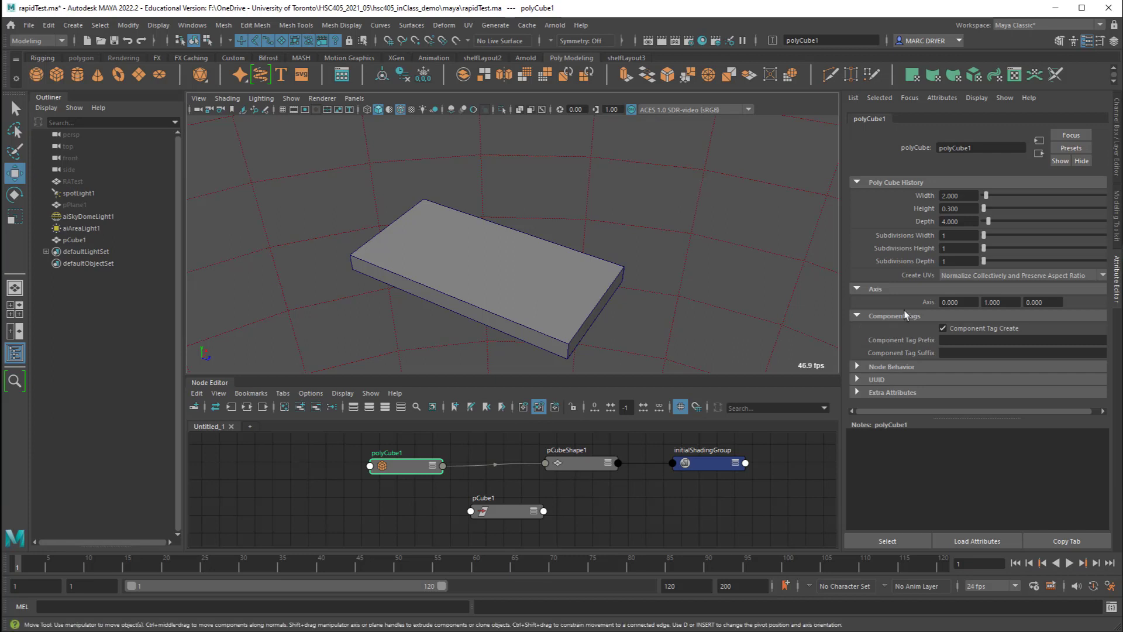
Step: Set polyCube1's Subdivisions Width to 3 and Subdivisions Depth to 7
mouse_move(641, 290)
alt+mouse_down()
mouse_move(610, 288)
mouse_move(649, 275)
alt+mouse_up()
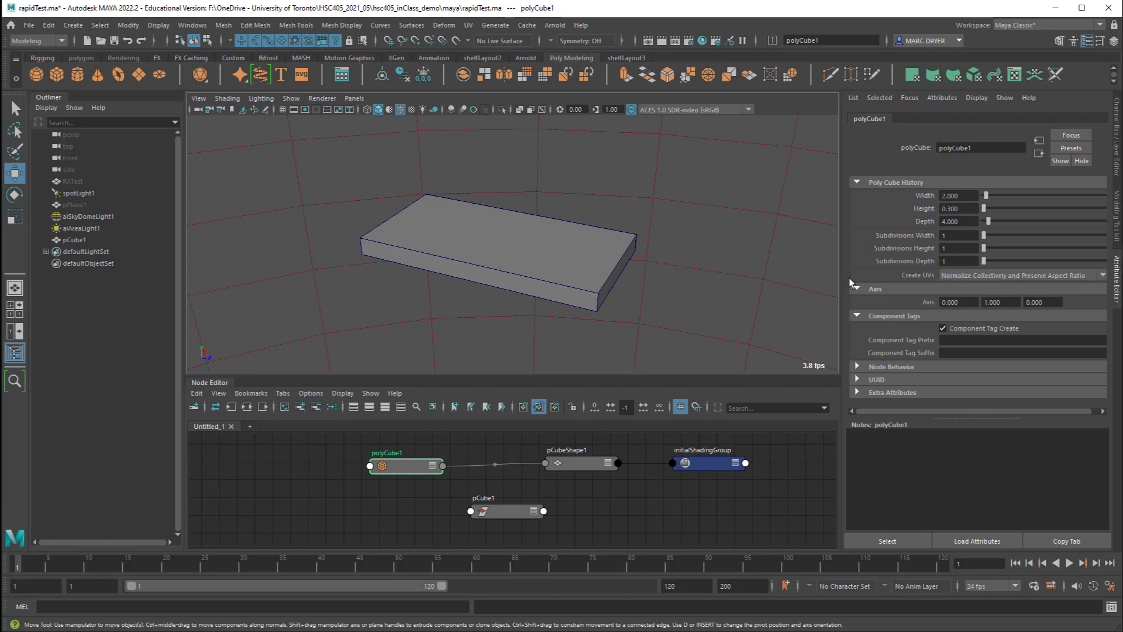
click(950, 236)
text(2)
key(Return)
text(3)
key(Return)
key(Tab)
key(Tab)
text(5)
key(Return)
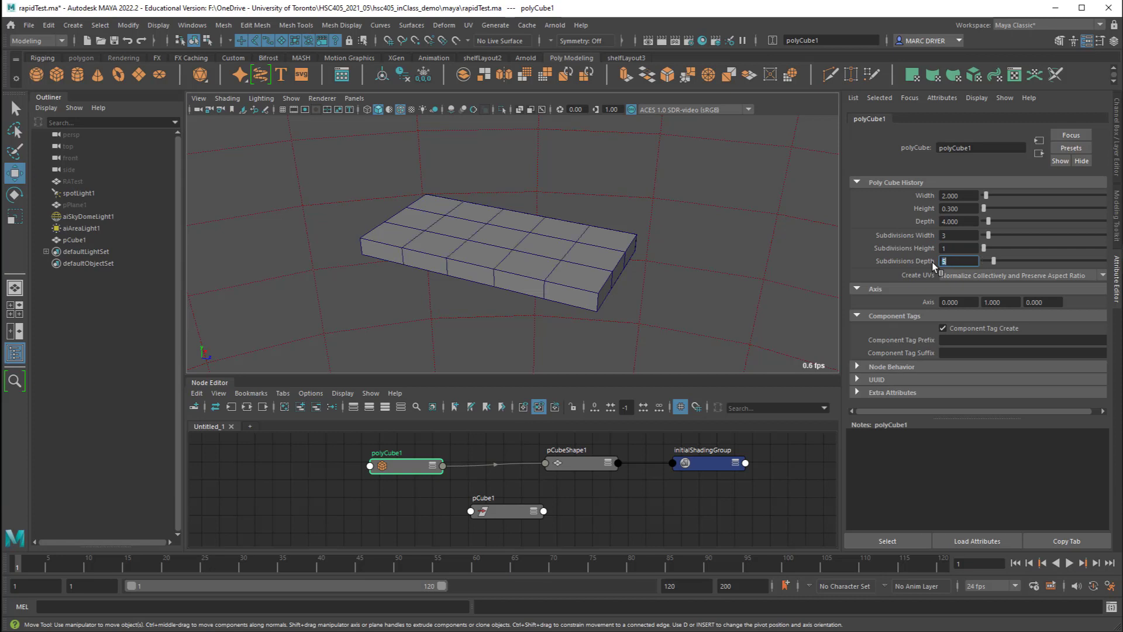
click(938, 261)
text(7)
key(Return)
alt+drag(620, 292, 636, 314)
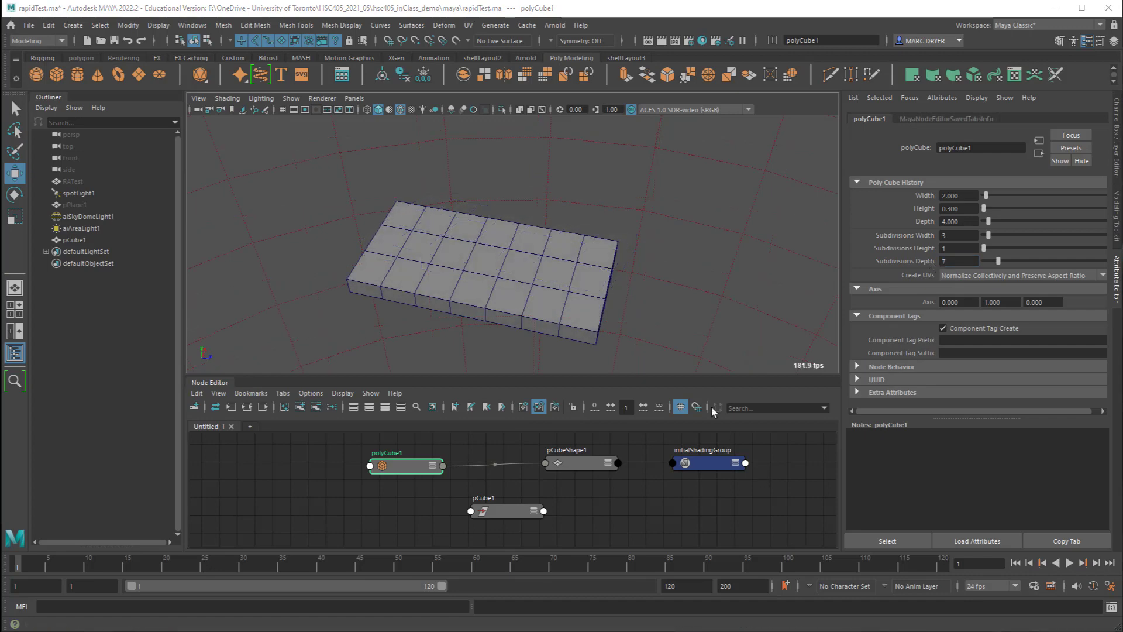
Step: Select pCube1 in the Outliner and expand polyCube1 under INPUTS in the Channel Box
click(72, 241)
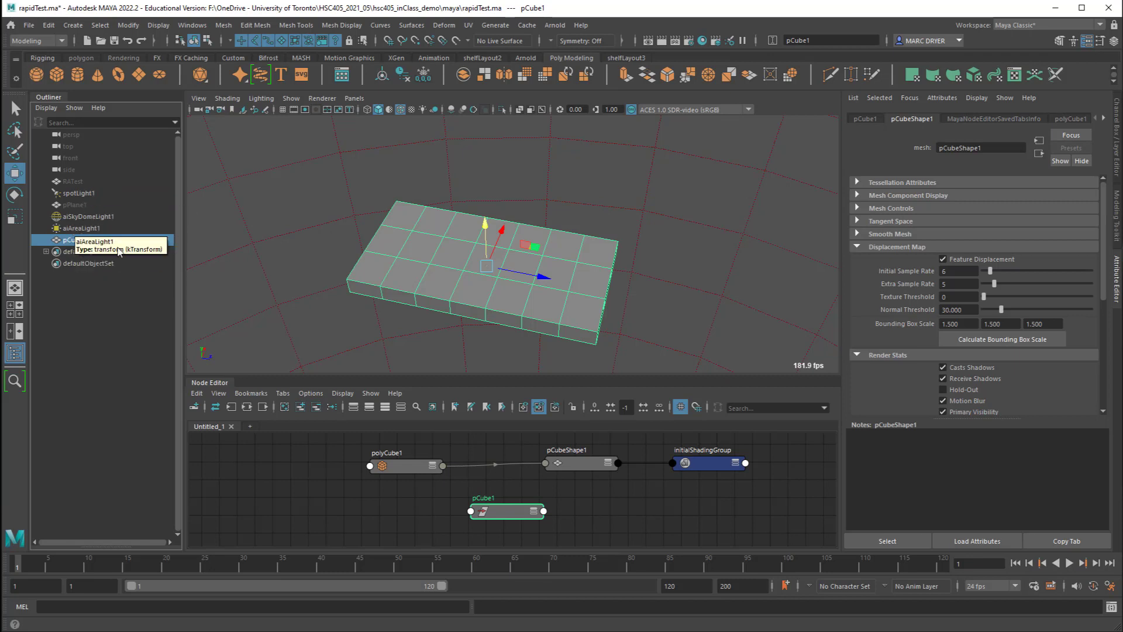
click(1119, 137)
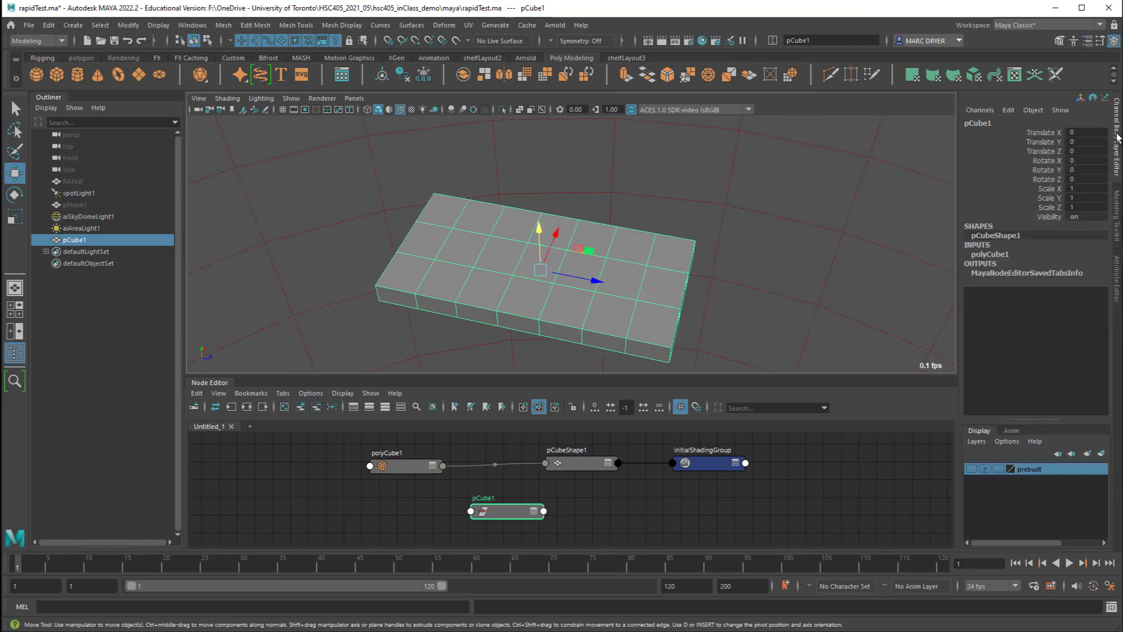
click(988, 255)
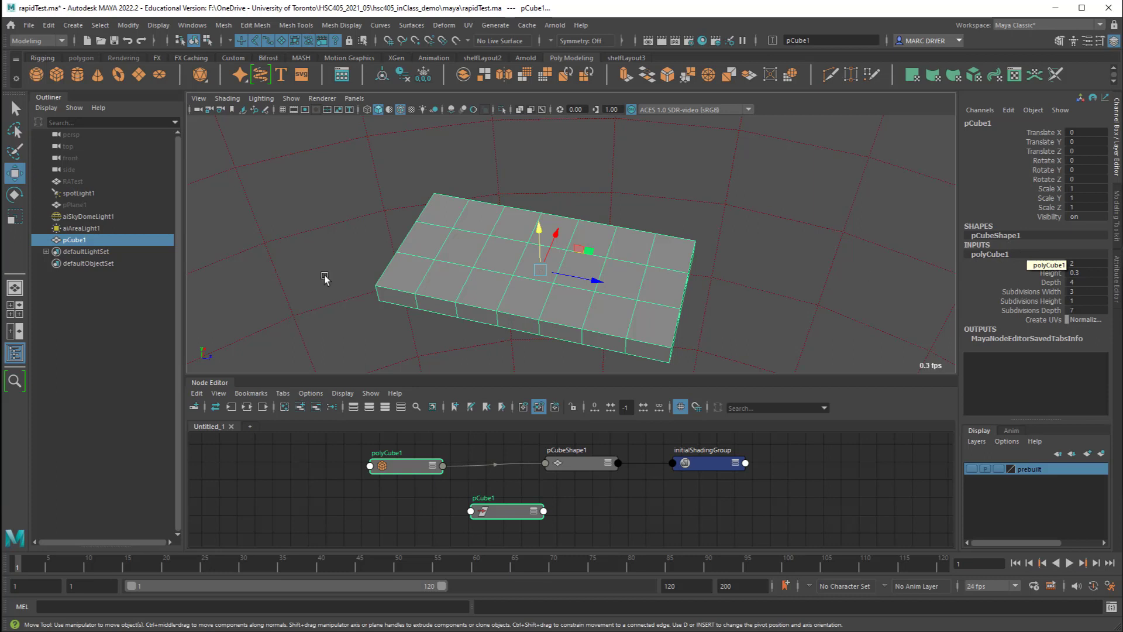
Step: Switch to face selection and pick one top face near the slab's end
alt+drag(450, 317, 614, 298)
right_click(656, 290)
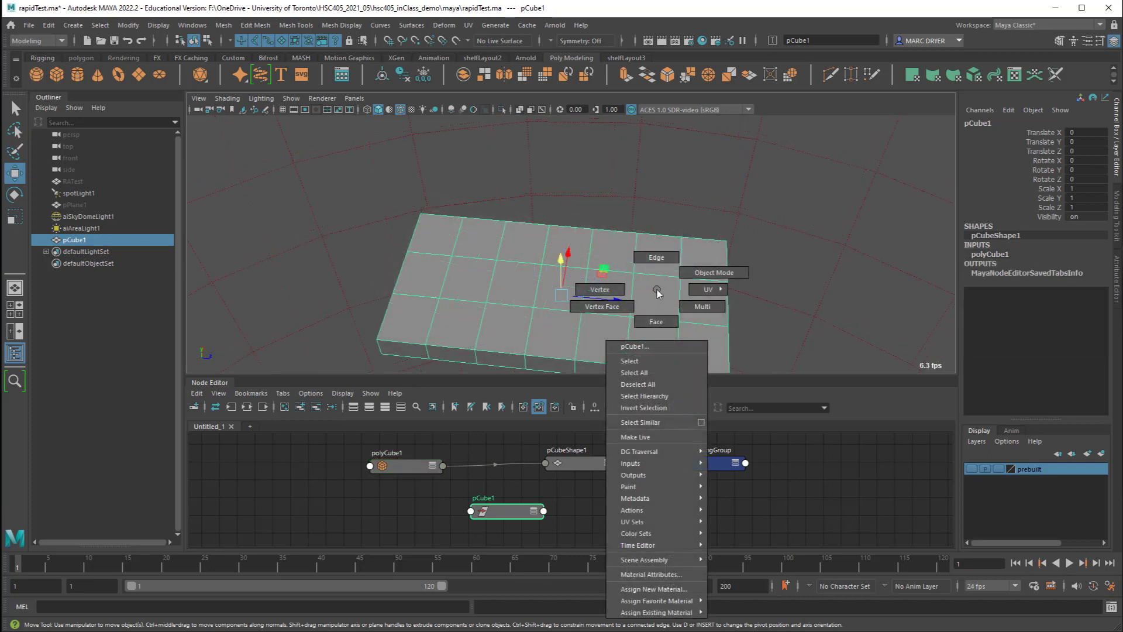
right_drag(657, 293, 659, 328)
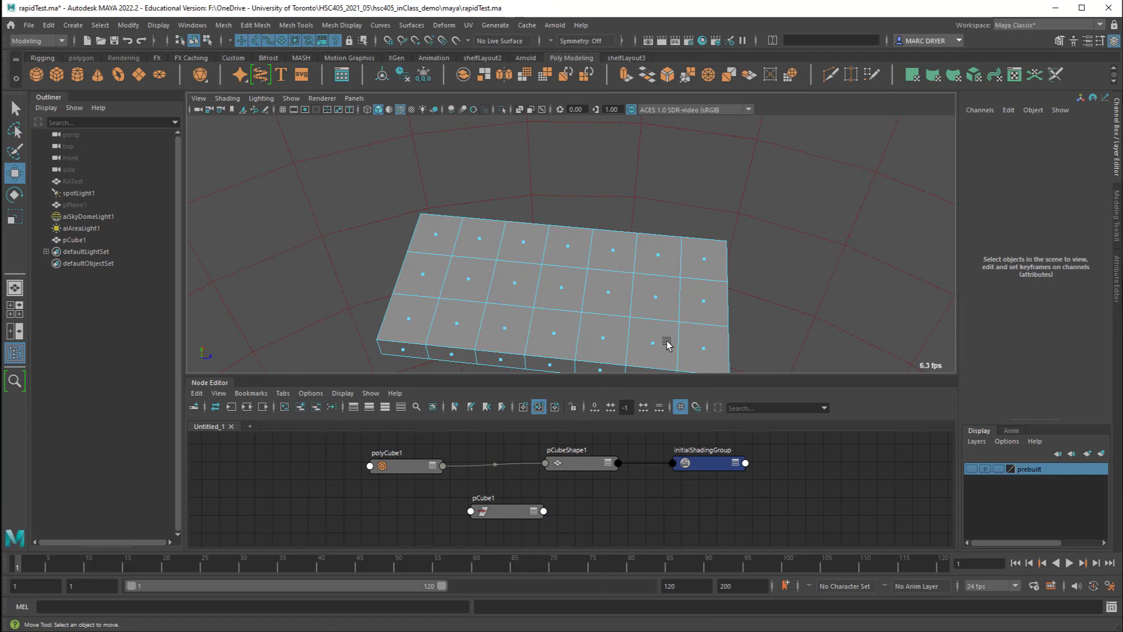
click(658, 301)
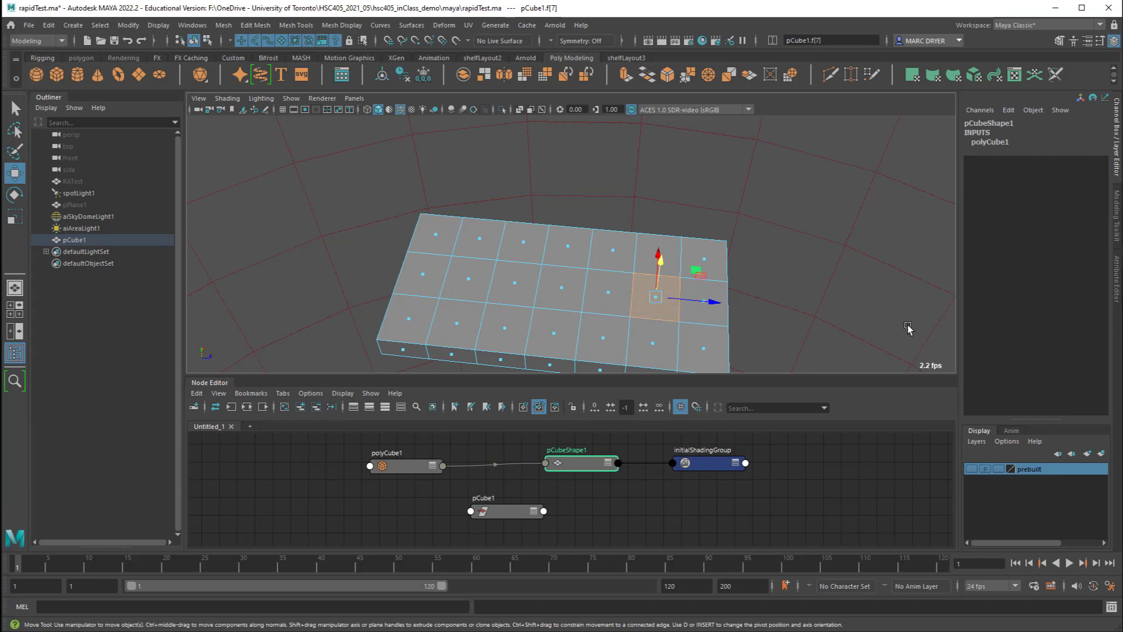
Step: Extrude the face, push it down into the slab and scale it inward
click(1117, 217)
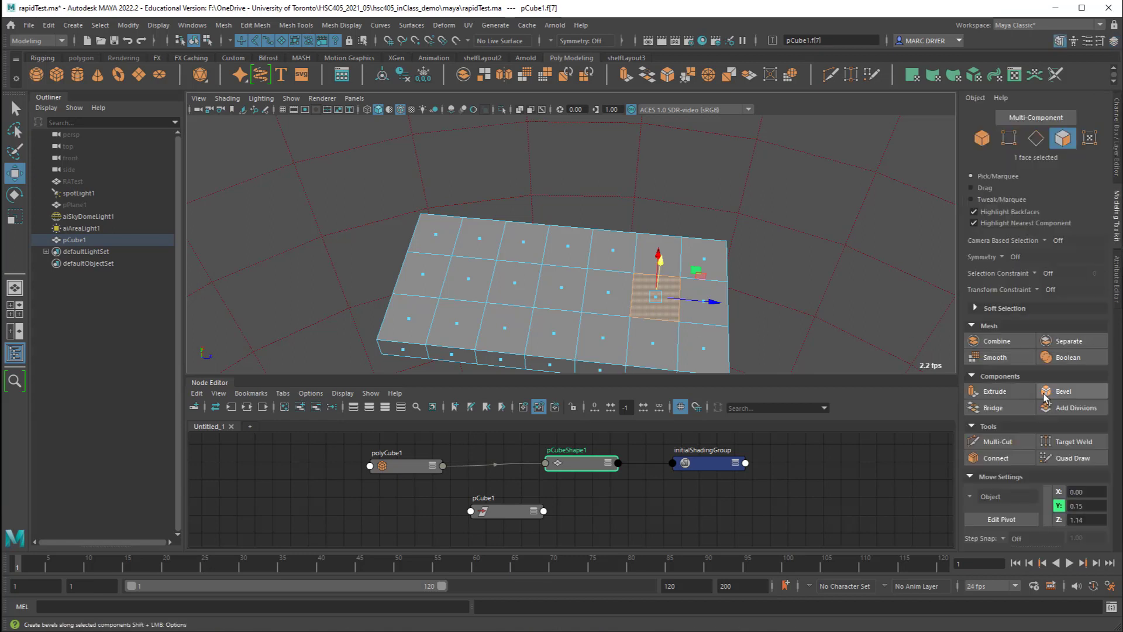
click(994, 392)
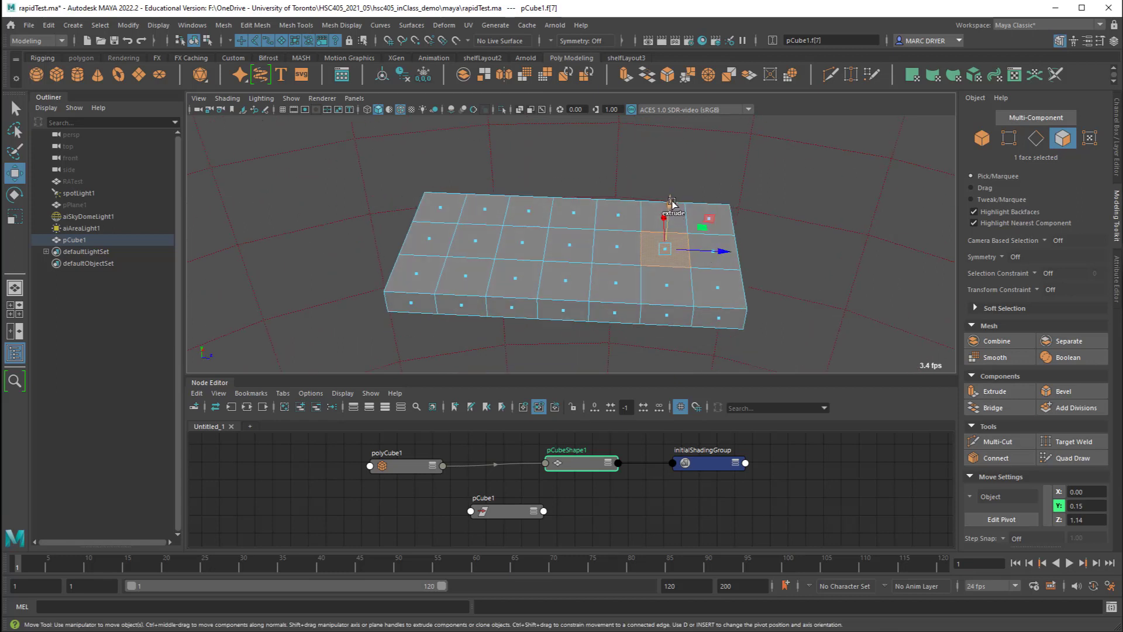
drag(673, 202, 646, 284)
key(r)
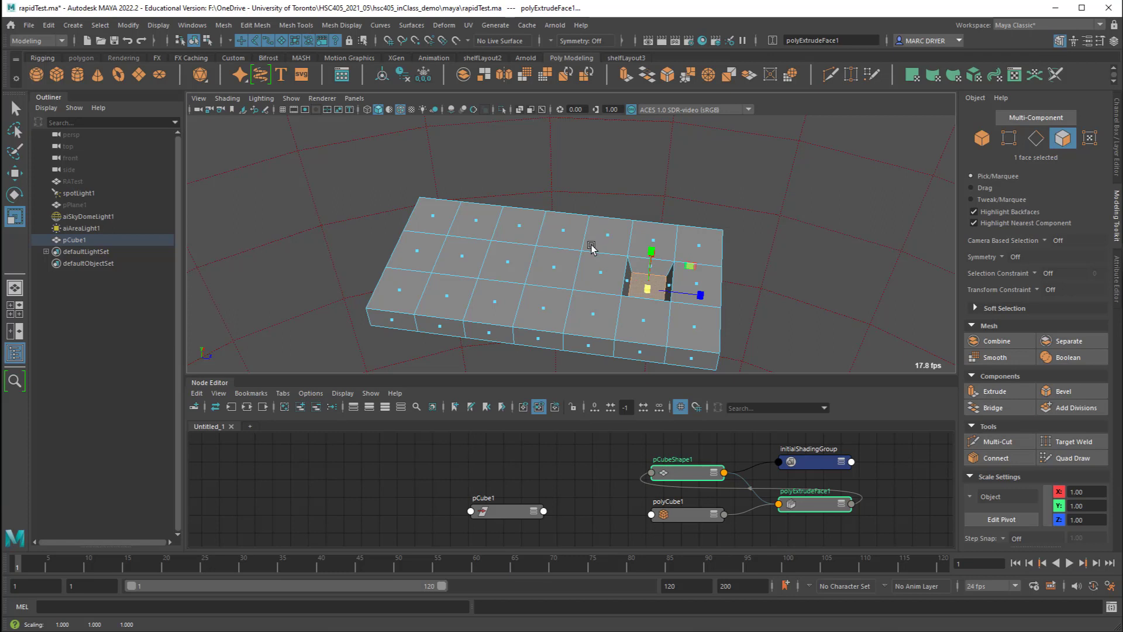
Step: Pan the node graph and move the polyCube1 and polyExtrudeFace1 nodes to the left
middle_drag(661, 501, 487, 484)
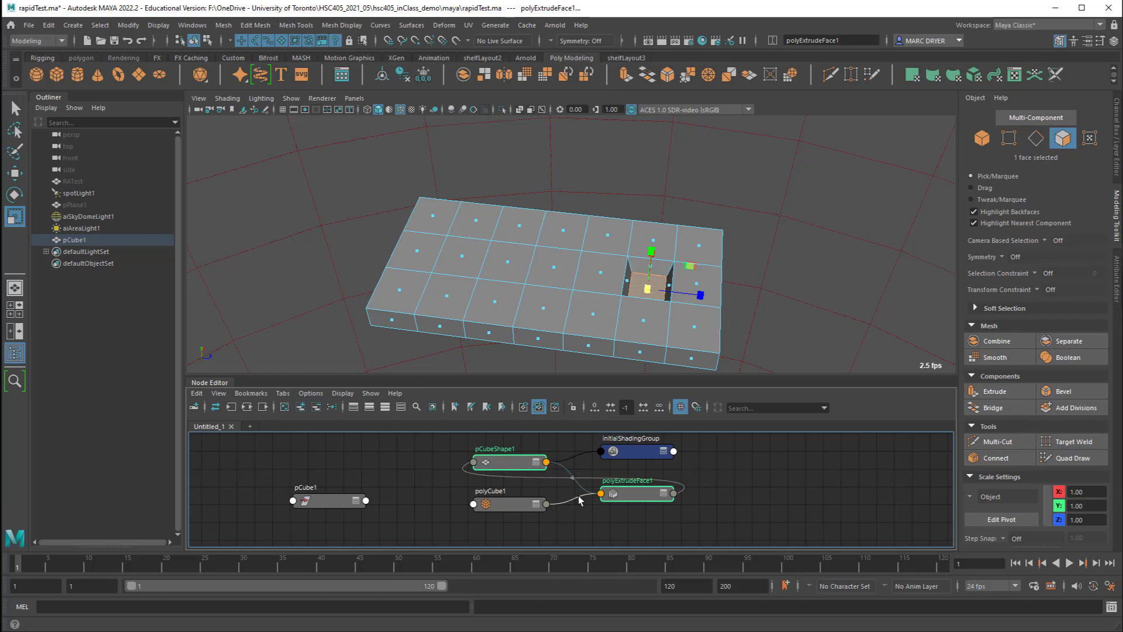
drag(503, 511, 265, 472)
drag(635, 494, 409, 475)
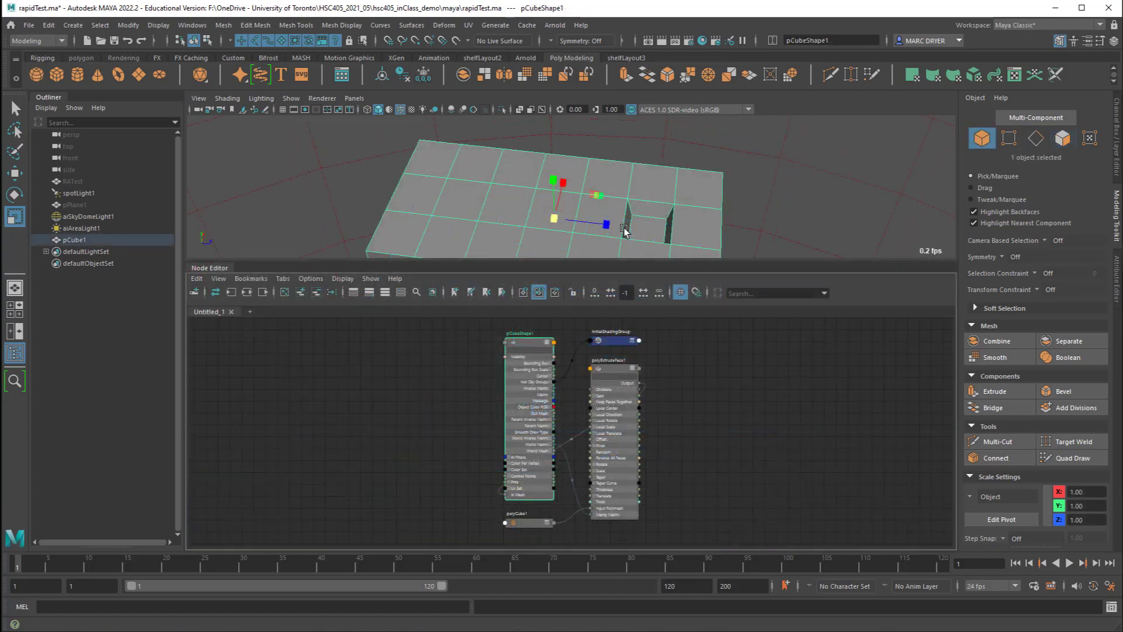
Step: Set polyExtrudeFace1's Translate Y to 0.1 in the Channel Box so the first well sits almost flush
click(607, 372)
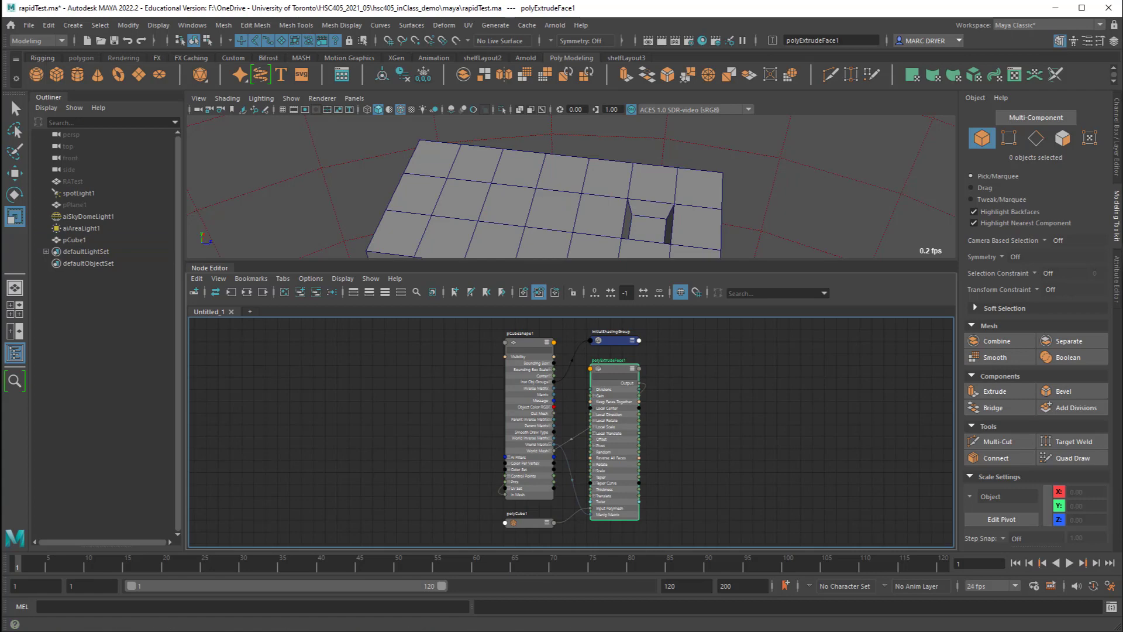
click(1118, 114)
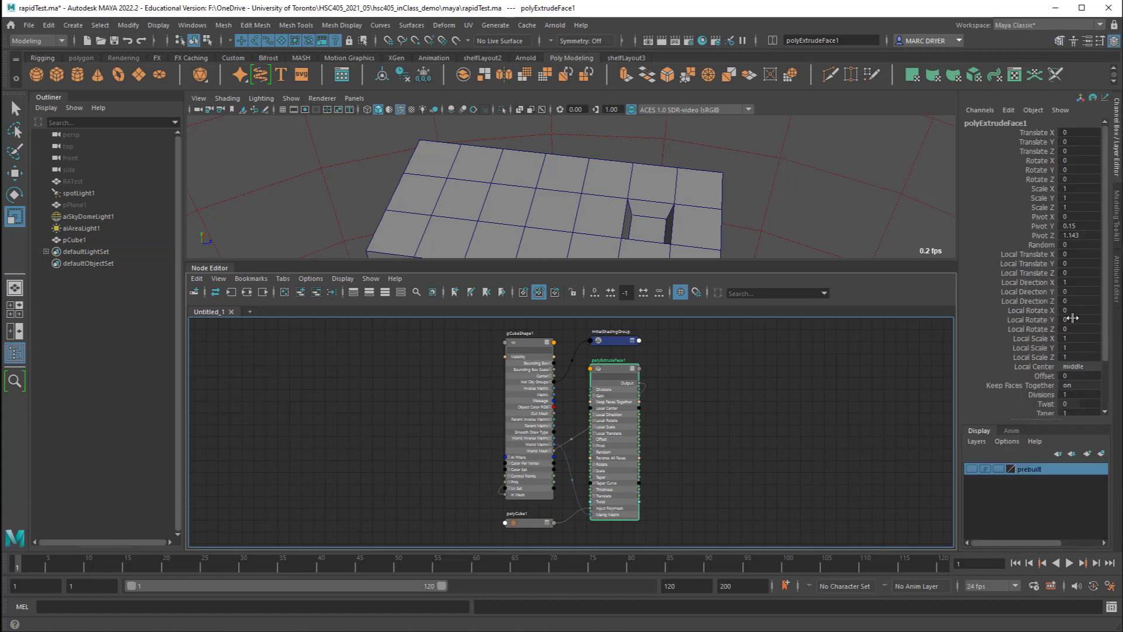
click(1038, 143)
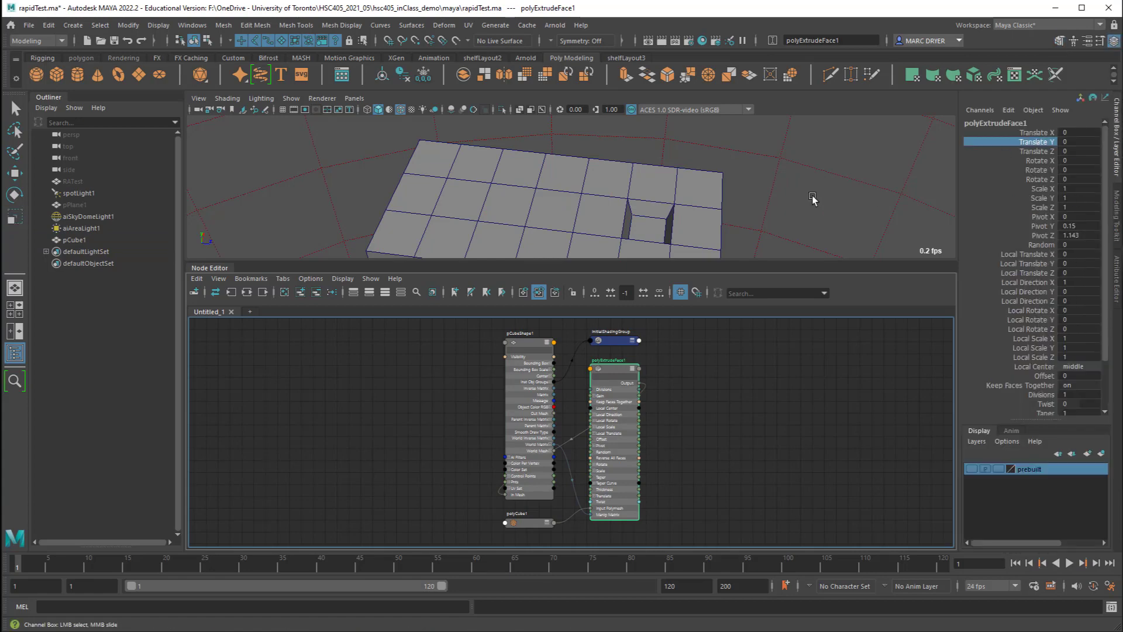
middle_drag(814, 201, 815, 195)
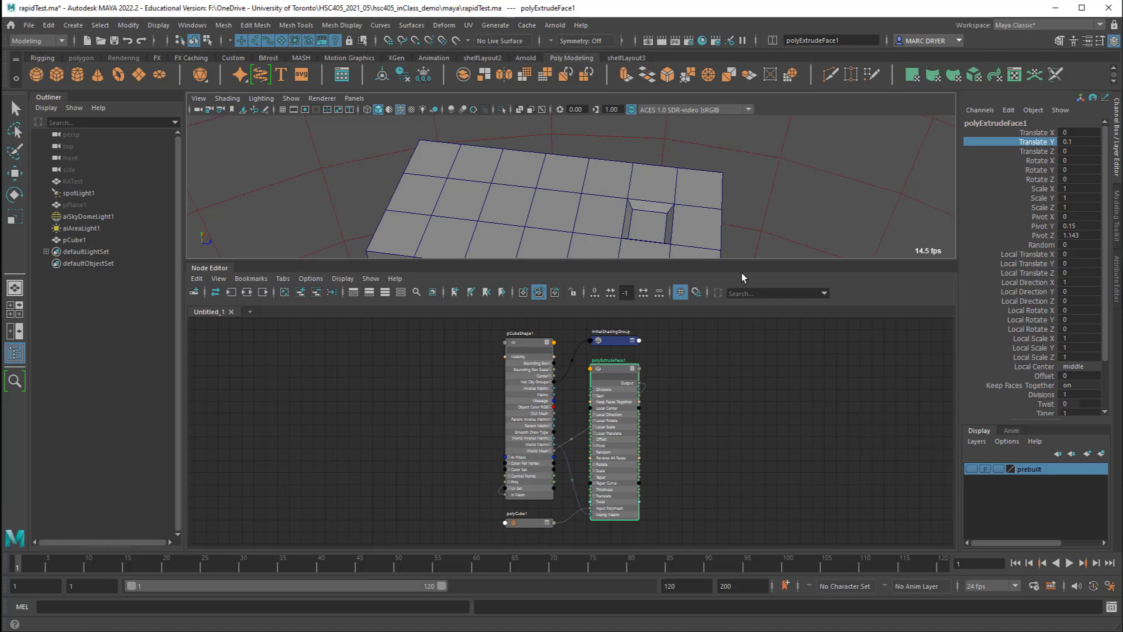
Step: Select pCube1, enlarge the 3D view above the node graph and switch to face selection
click(485, 197)
alt+drag(486, 198, 479, 149)
drag(596, 261, 610, 403)
right_drag(480, 253, 489, 276)
Step: Extrude two adjacent faces at the slab's other end and scale them inward
click(468, 250)
key(r)
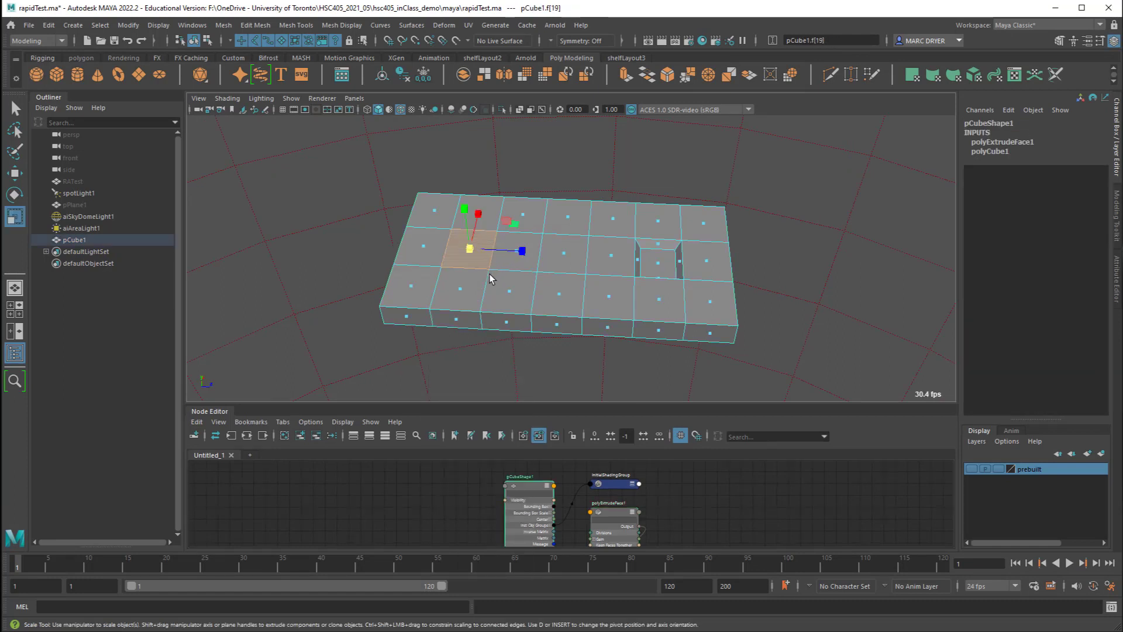
key(q)
shift+click(517, 261)
key(w)
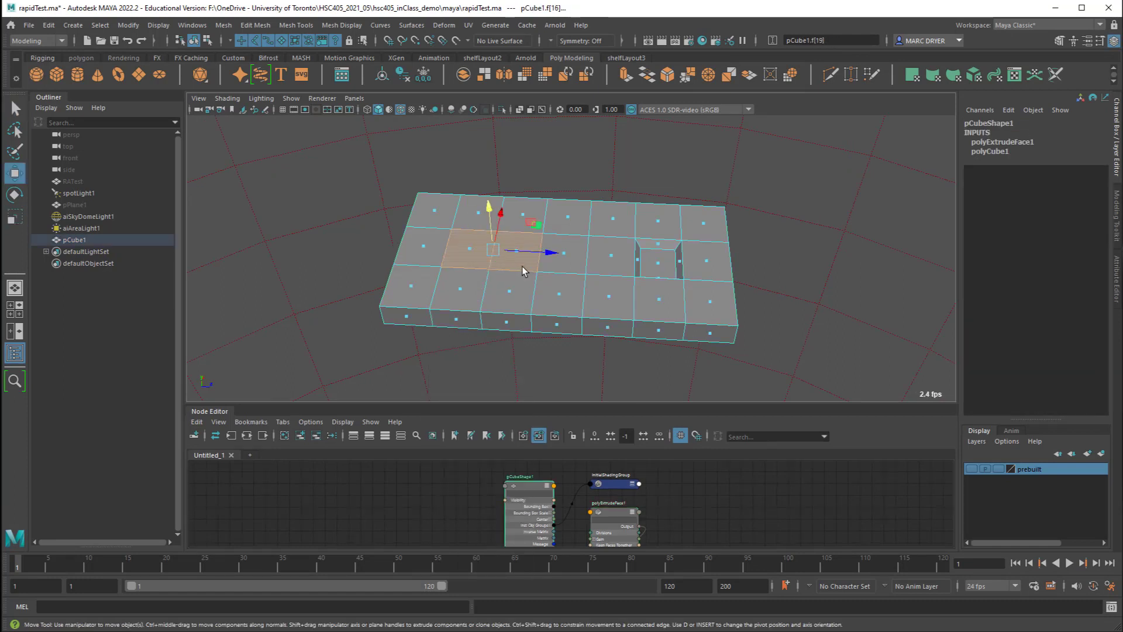
shift+right_drag(493, 251, 490, 209)
key(r)
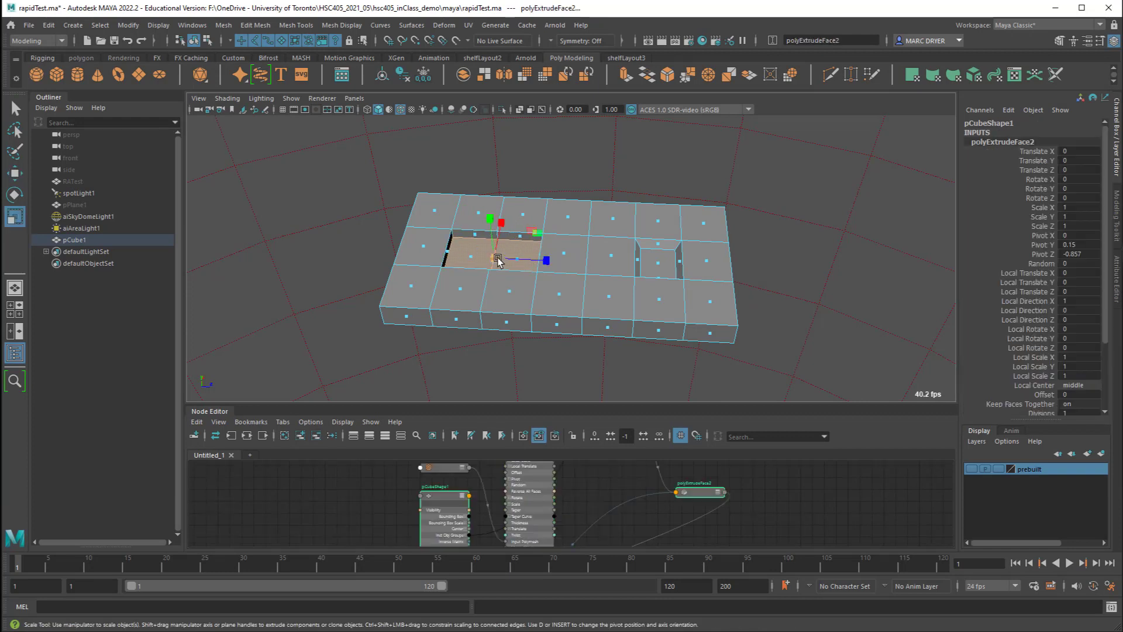
drag(494, 252, 492, 261)
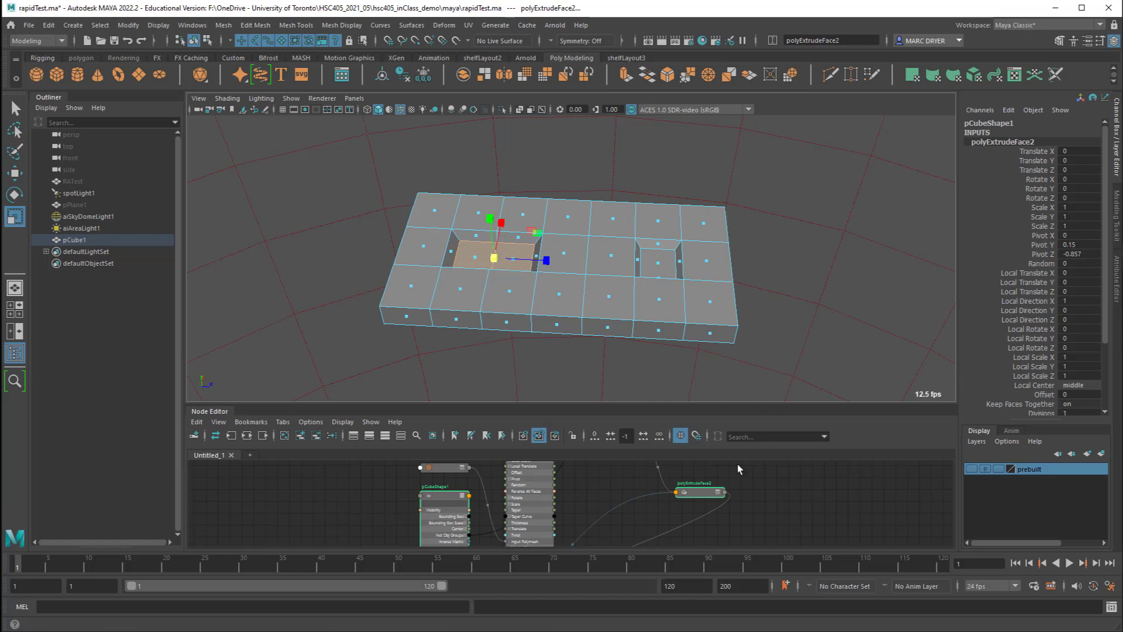
Step: Show the full history graph, line up polyCube1, polyExtrudeFace1, polyTweak1 and polyExtrudeFace2, and expand polyExtrudeFace2
drag(660, 300, 655, 246)
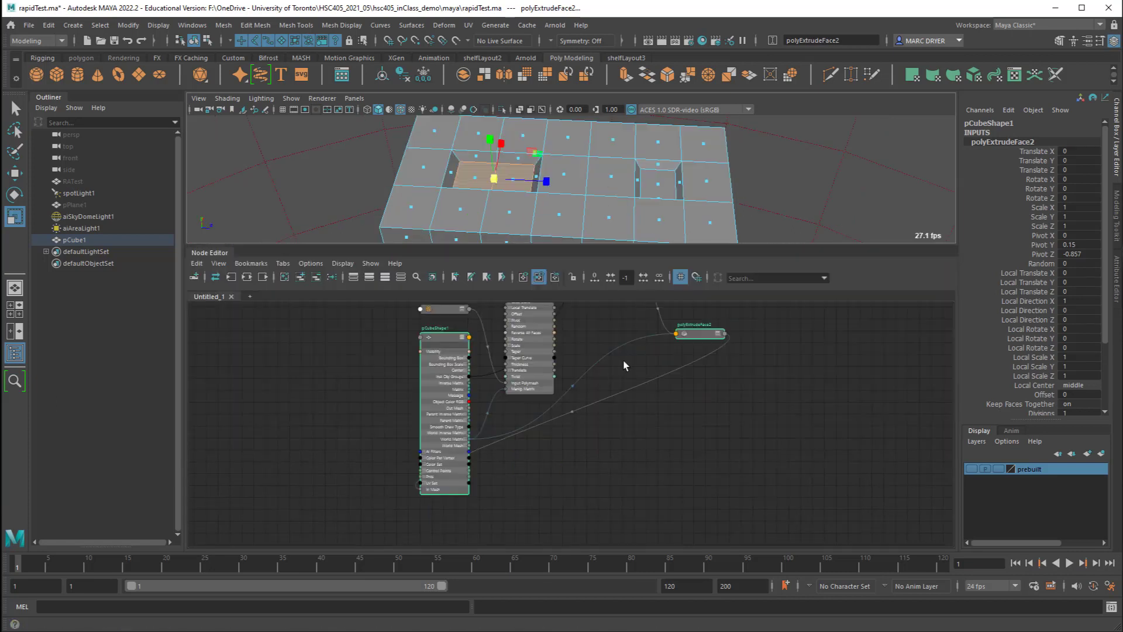
click(239, 279)
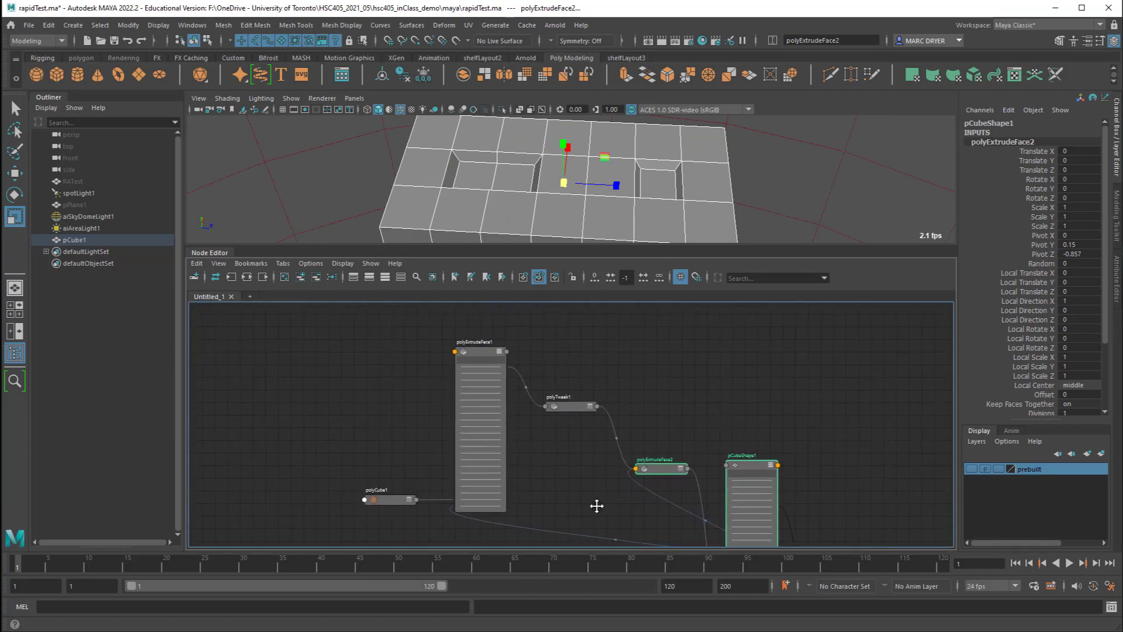
drag(383, 504, 282, 386)
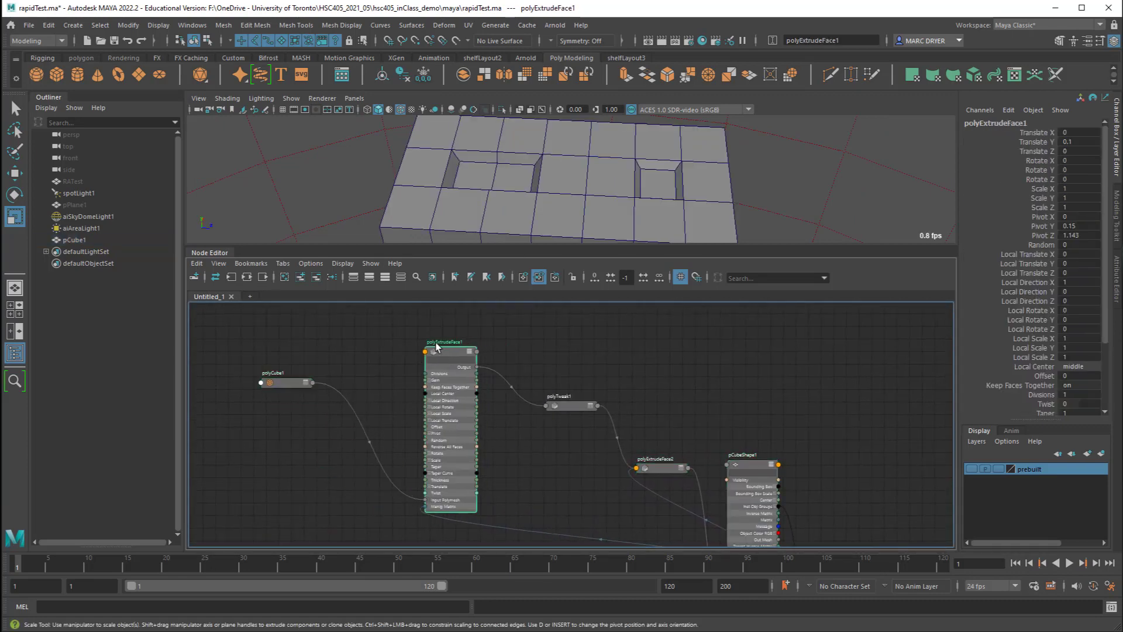
drag(434, 344, 437, 341)
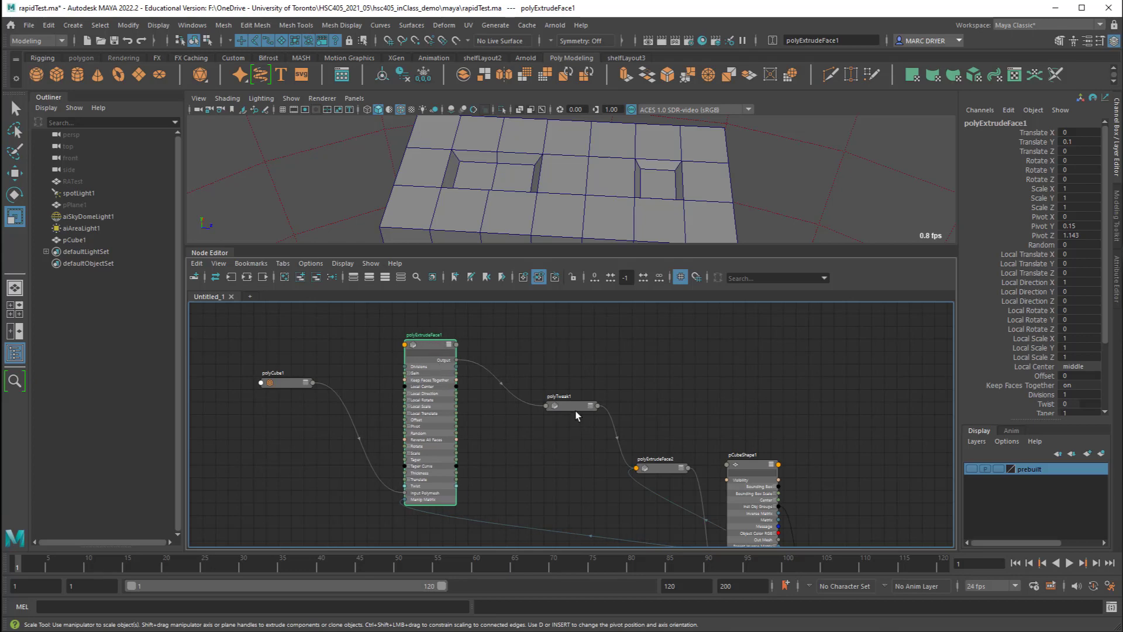
drag(574, 409, 528, 391)
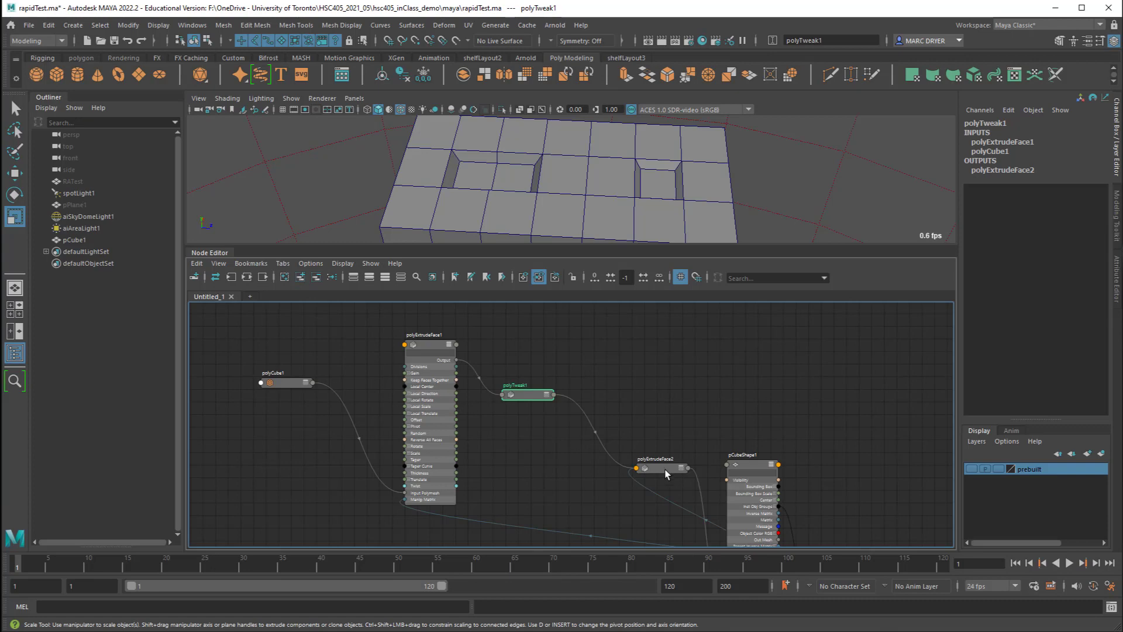
drag(664, 468, 633, 373)
click(639, 365)
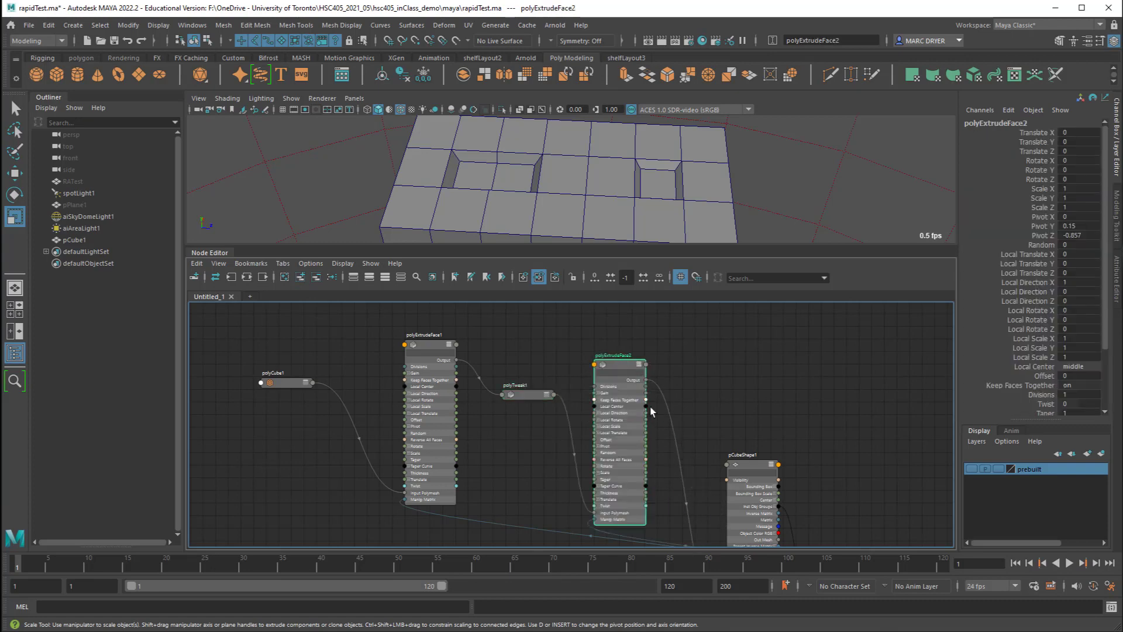
scroll(702, 468, down, 3)
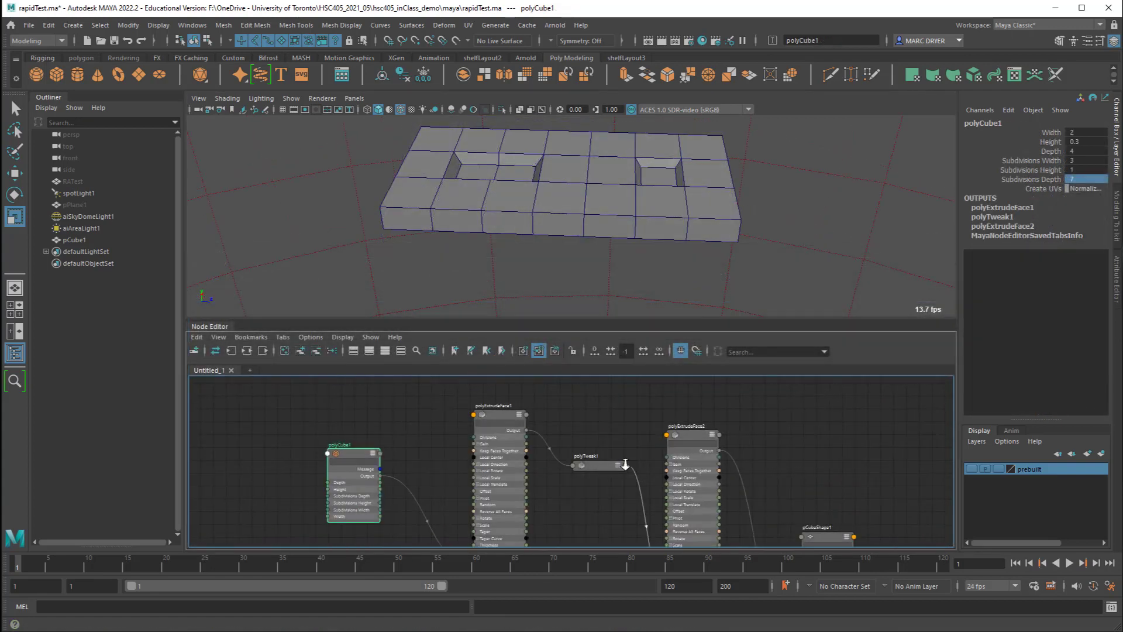
scroll(586, 436, down, 2)
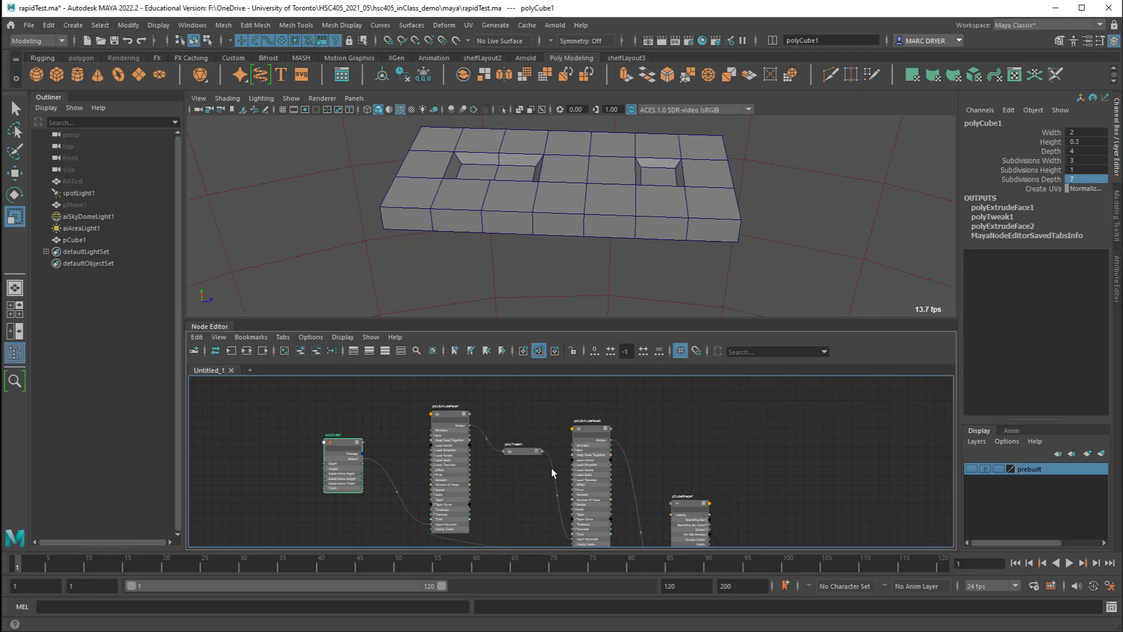
Step: Delete pCube1's history with Edit > Delete by Type > History, then frame pCubeShape1 in the Node Editor
click(629, 229)
alt+drag(678, 221, 674, 243)
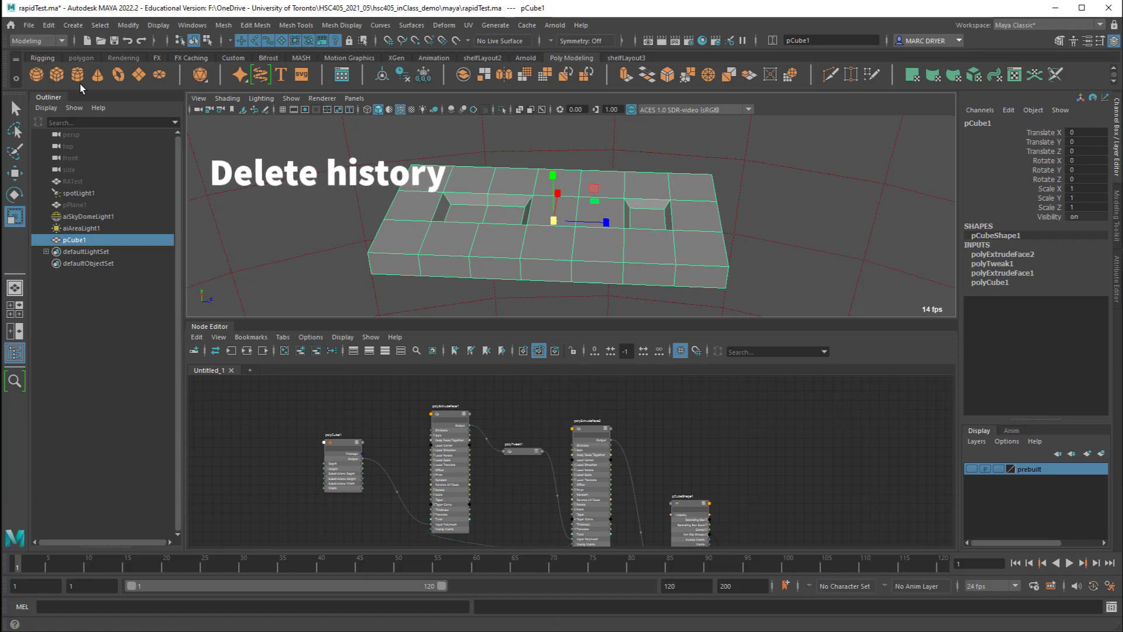
click(48, 25)
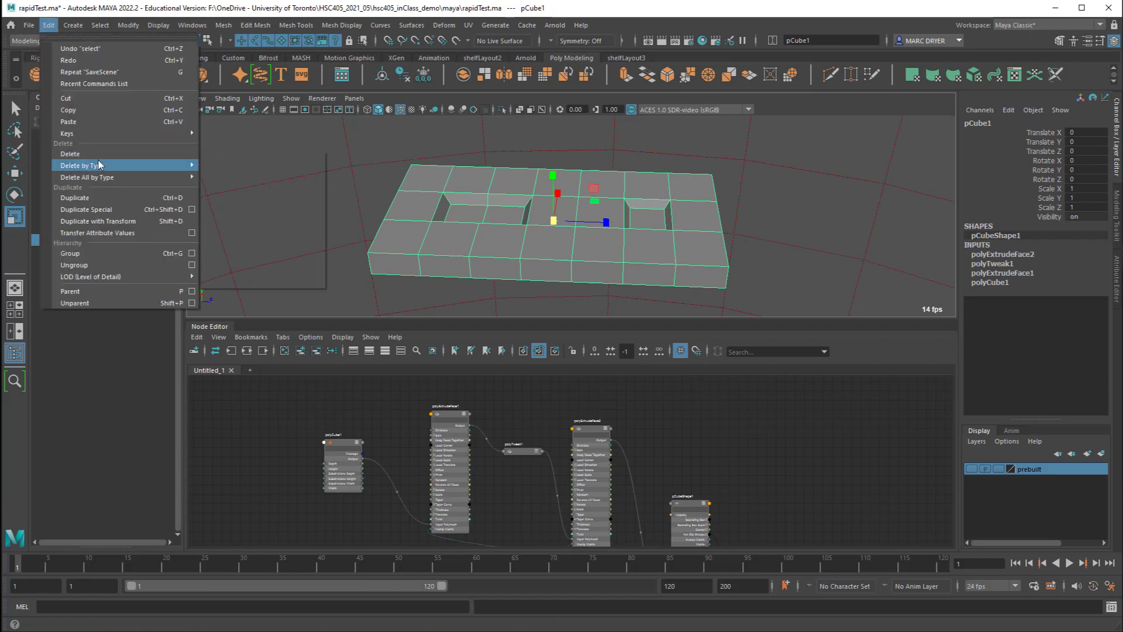
mouse_move(176, 165)
click(230, 165)
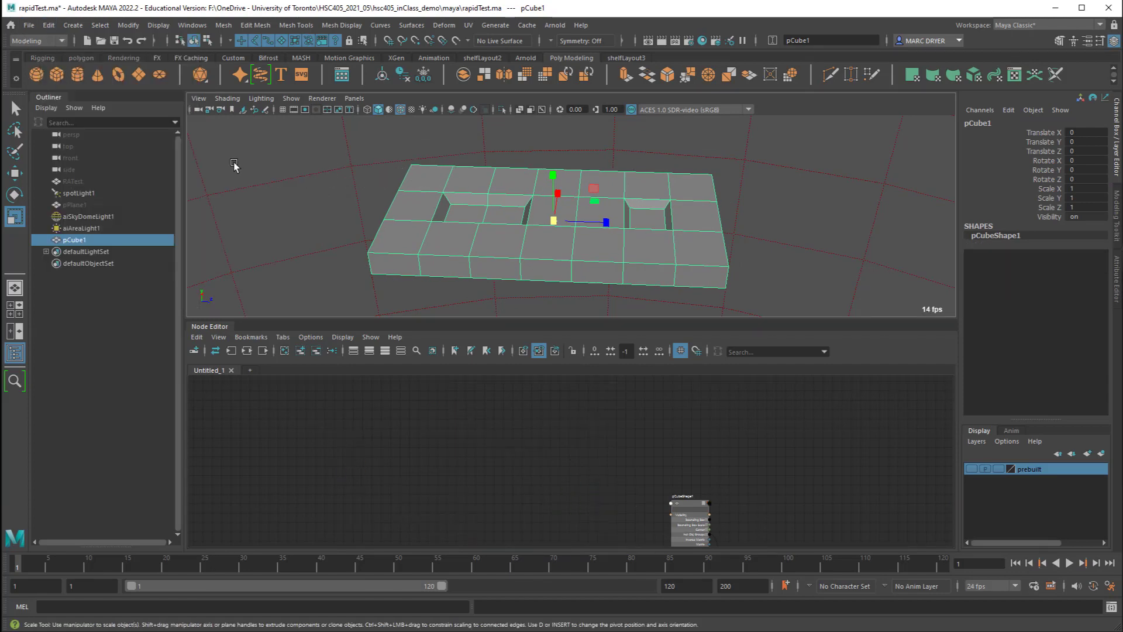
key(f)
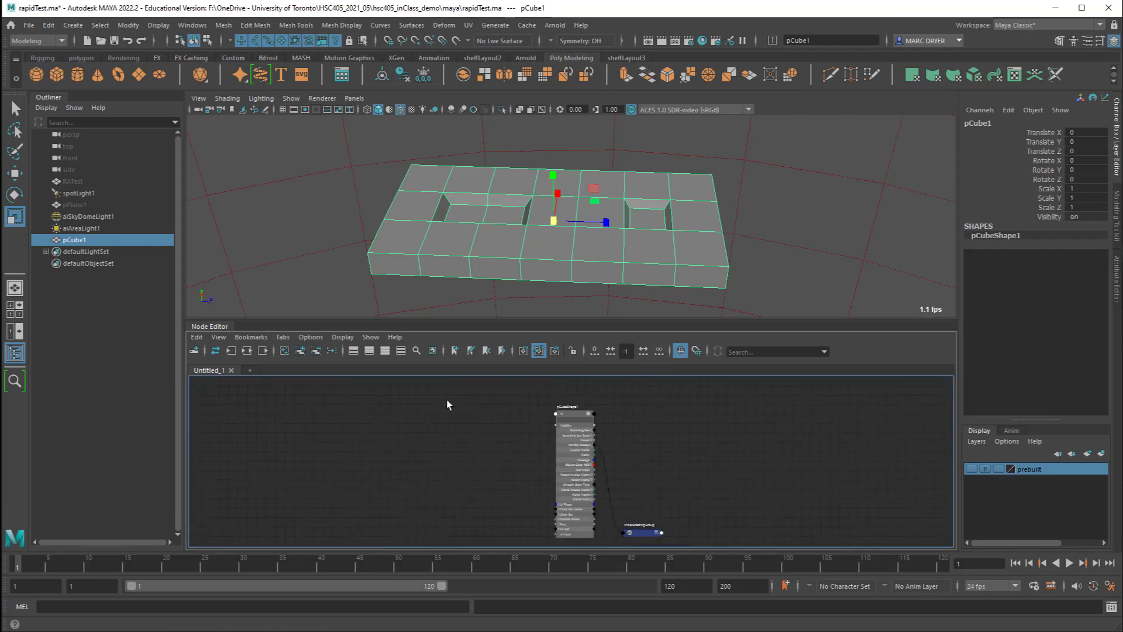
scroll(468, 433, up, 5)
alt+middle_drag(617, 460, 522, 519)
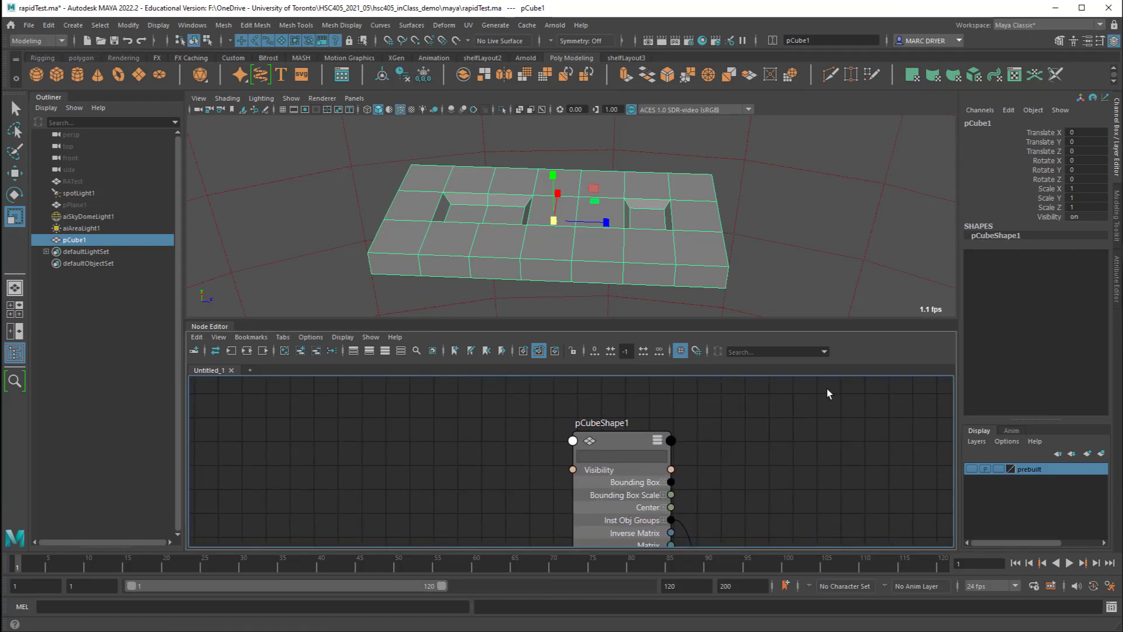
Step: Orbit closer to the box and switch it to edge selection
alt+drag(479, 274, 471, 212)
alt+middle_drag(471, 211, 419, 187)
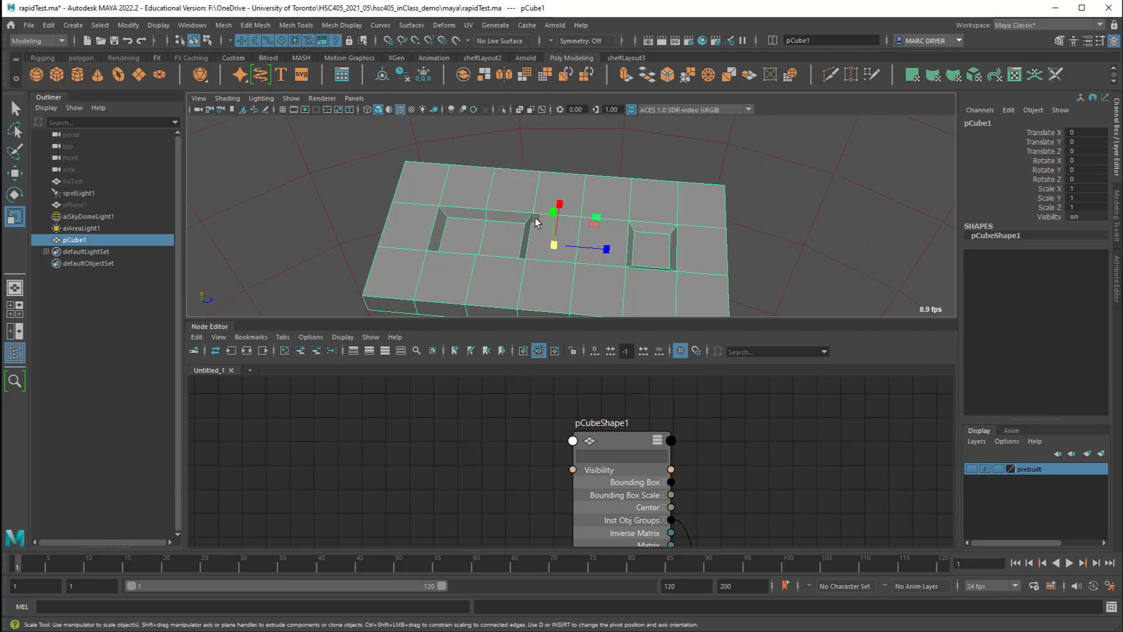
alt+right_drag(609, 278, 596, 217)
alt+drag(597, 218, 556, 208)
right_drag(526, 220, 527, 206)
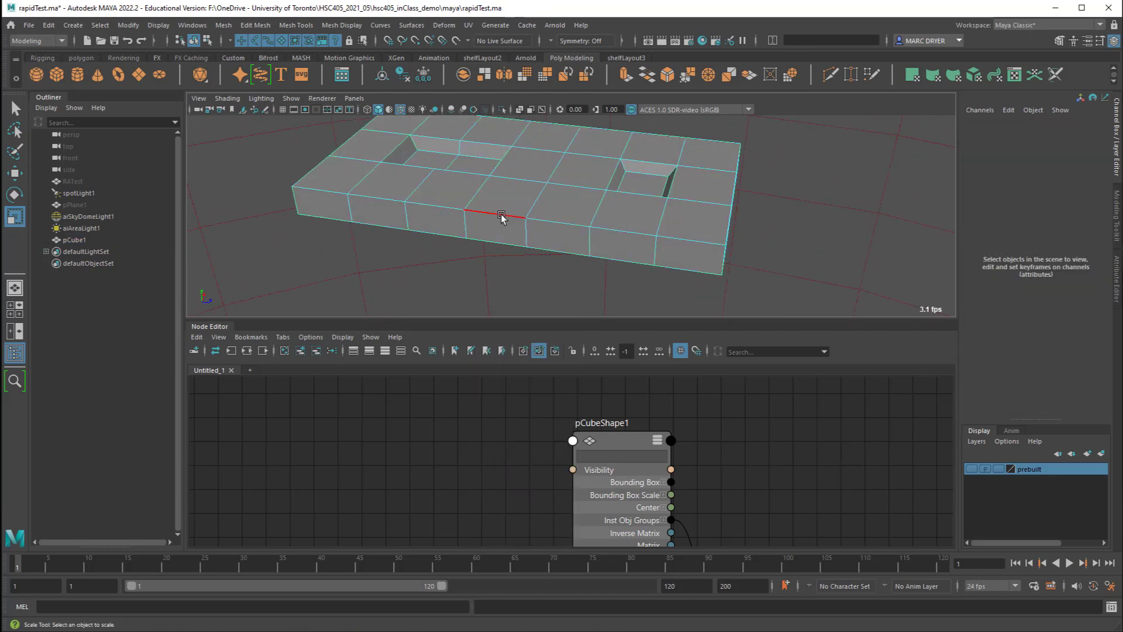
click(501, 217)
Step: Select the front top and bottom rim edge loops
alt+drag(501, 217, 451, 208)
double_click(359, 258)
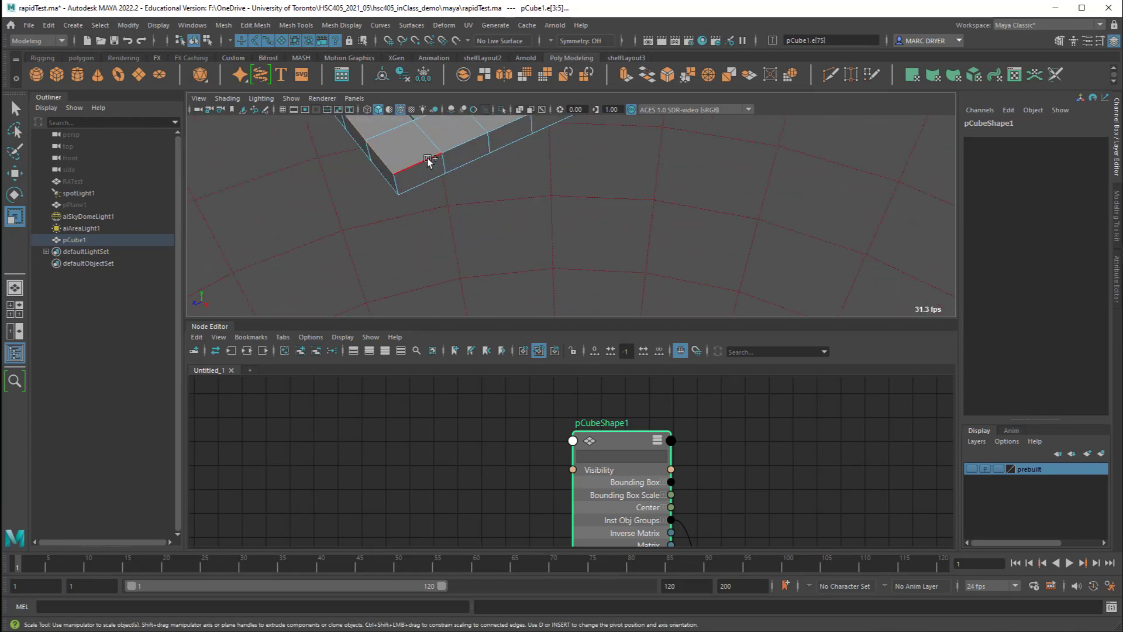
alt+drag(431, 166, 684, 258)
shift+double_click(627, 270)
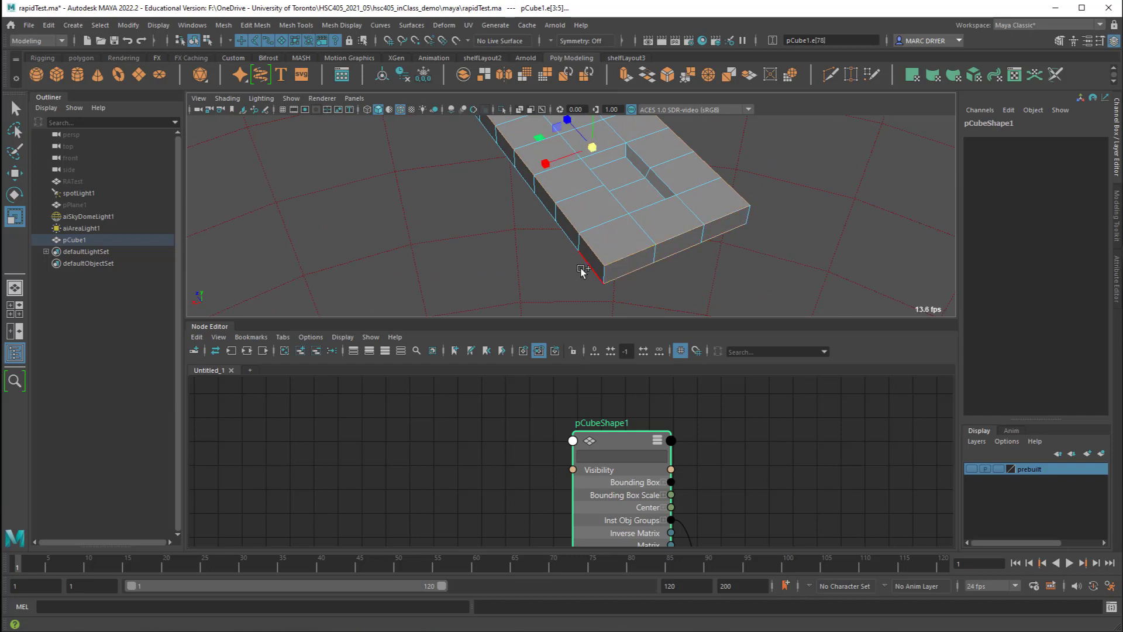
alt+drag(584, 264, 1112, 234)
Step: Bevel the selected rim edges from the Modeling Toolkit with fraction 0.23 and 2 segments
click(1115, 225)
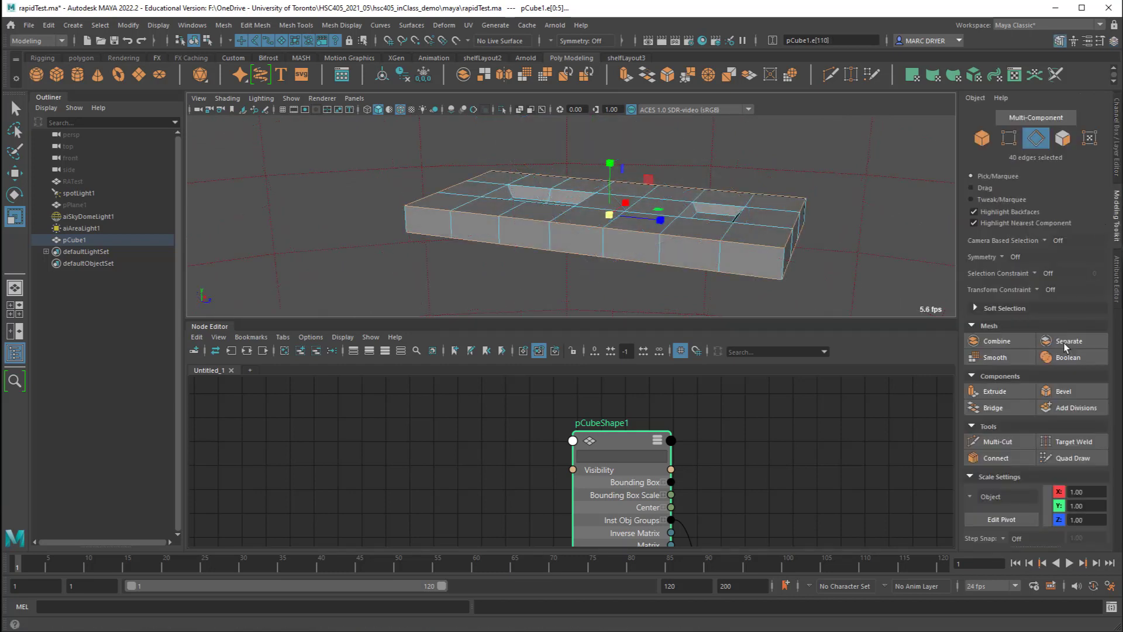
click(1064, 392)
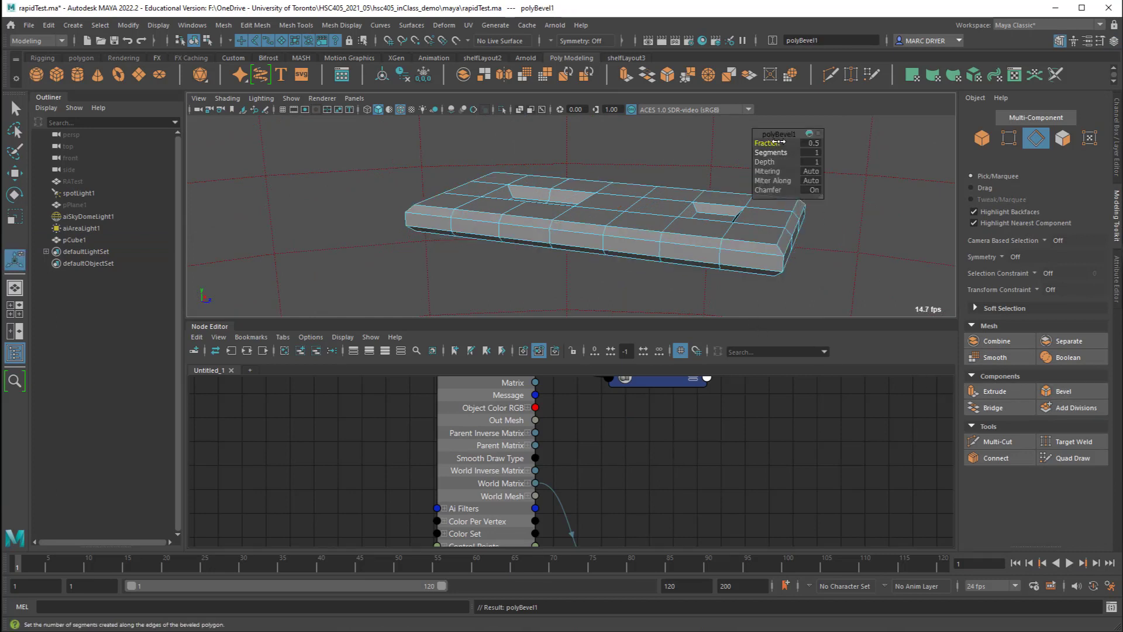
click(811, 134)
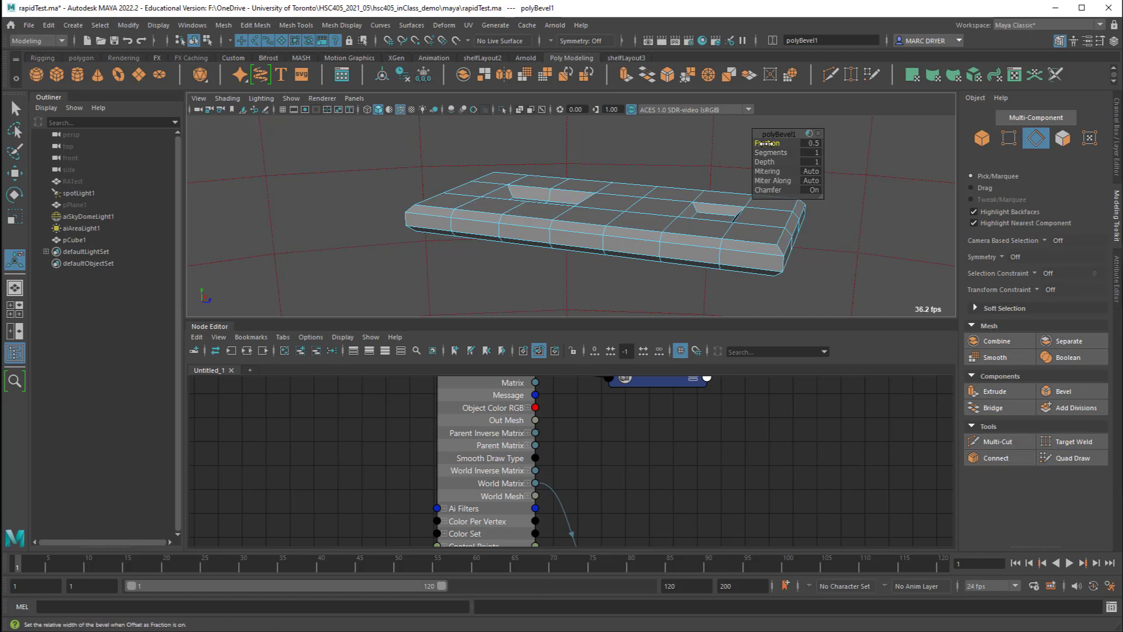
drag(767, 143, 748, 144)
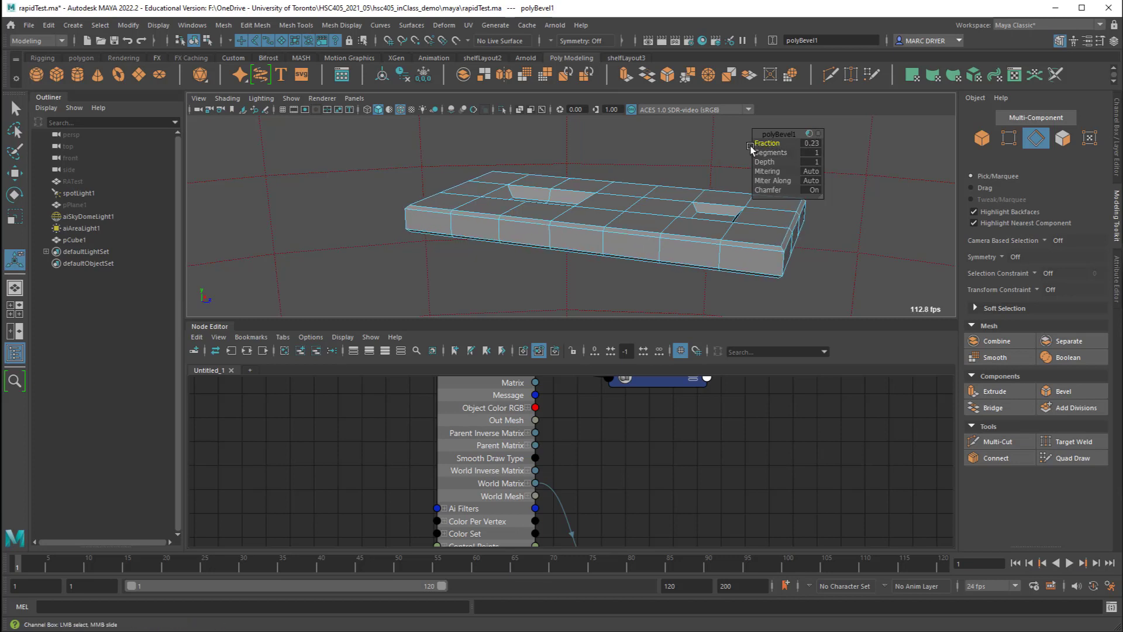
click(821, 154)
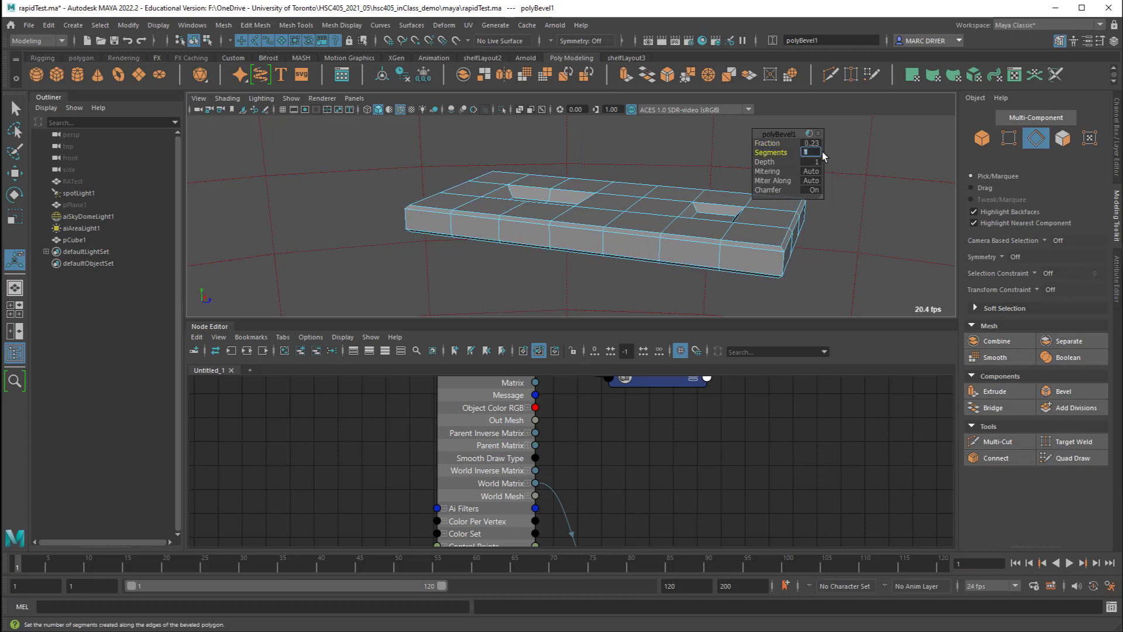
text(2)
key(Return)
click(675, 234)
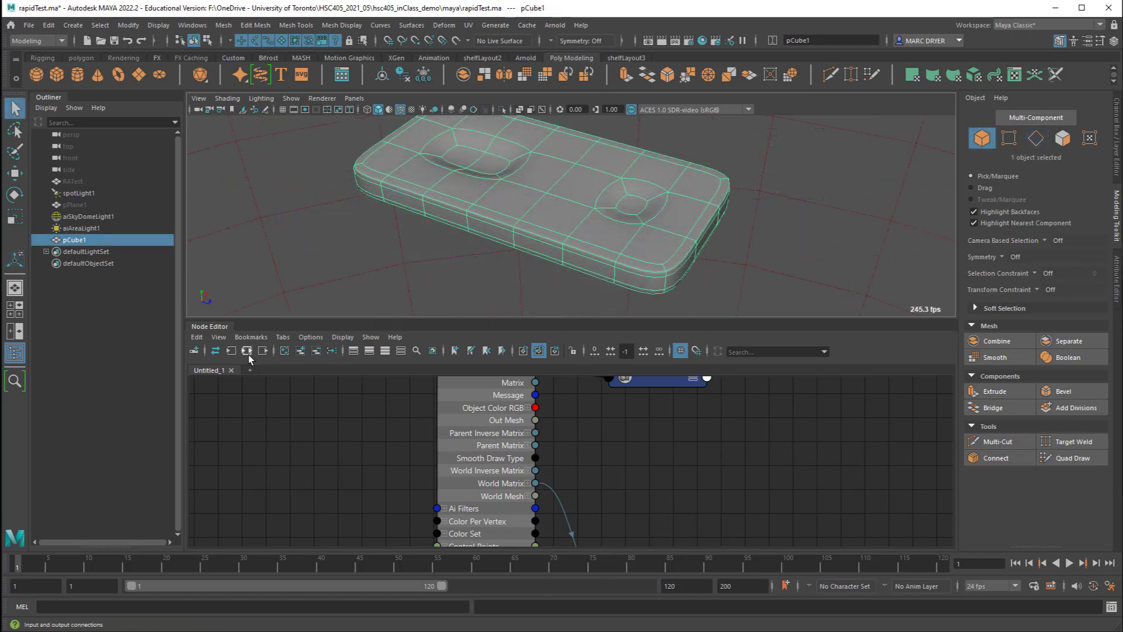
Step: Show the box's input and output connections and place polyBevel1 beside the shape node
click(246, 351)
scroll(765, 486, up, 3)
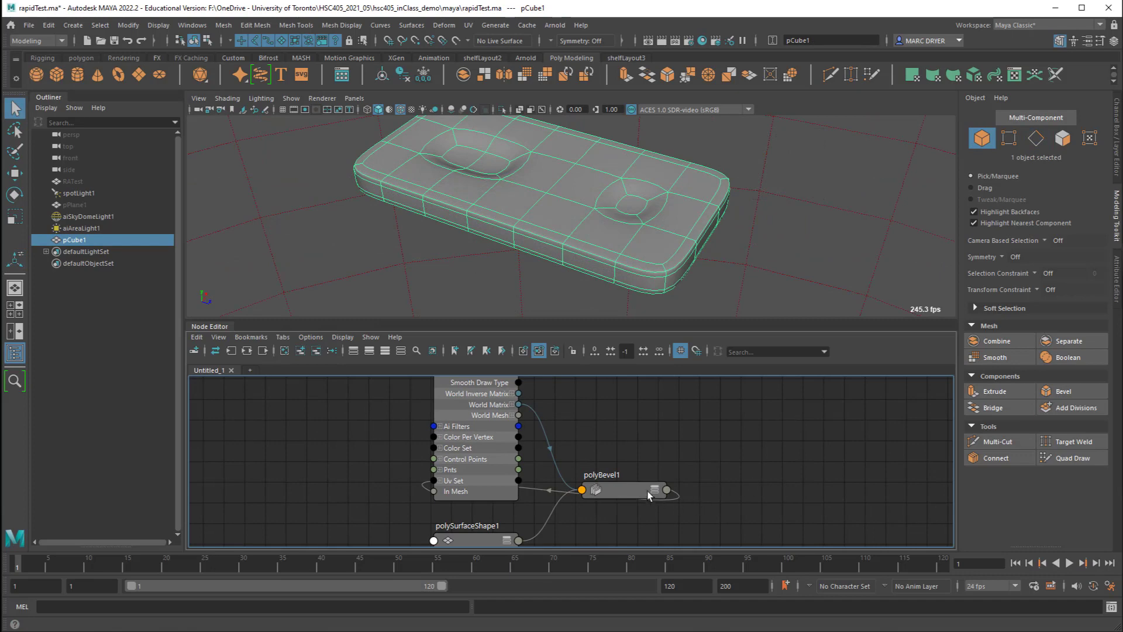
drag(620, 490, 578, 471)
drag(420, 500, 655, 462)
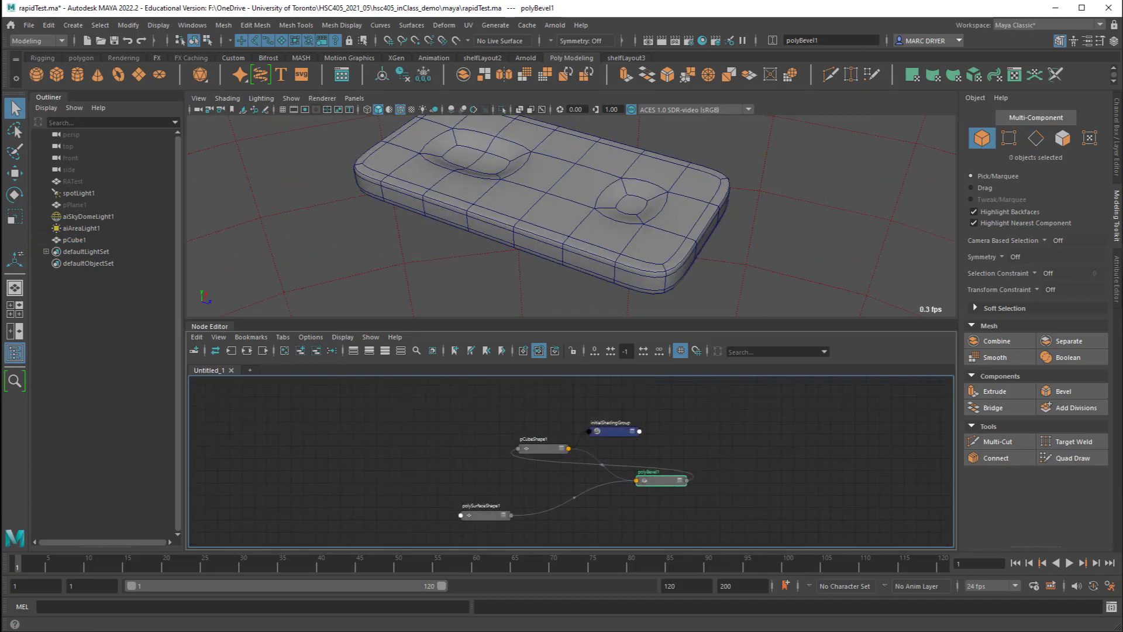
Step: Set polyBevel1's Fraction to 0.4 in the Channel Box
click(1118, 140)
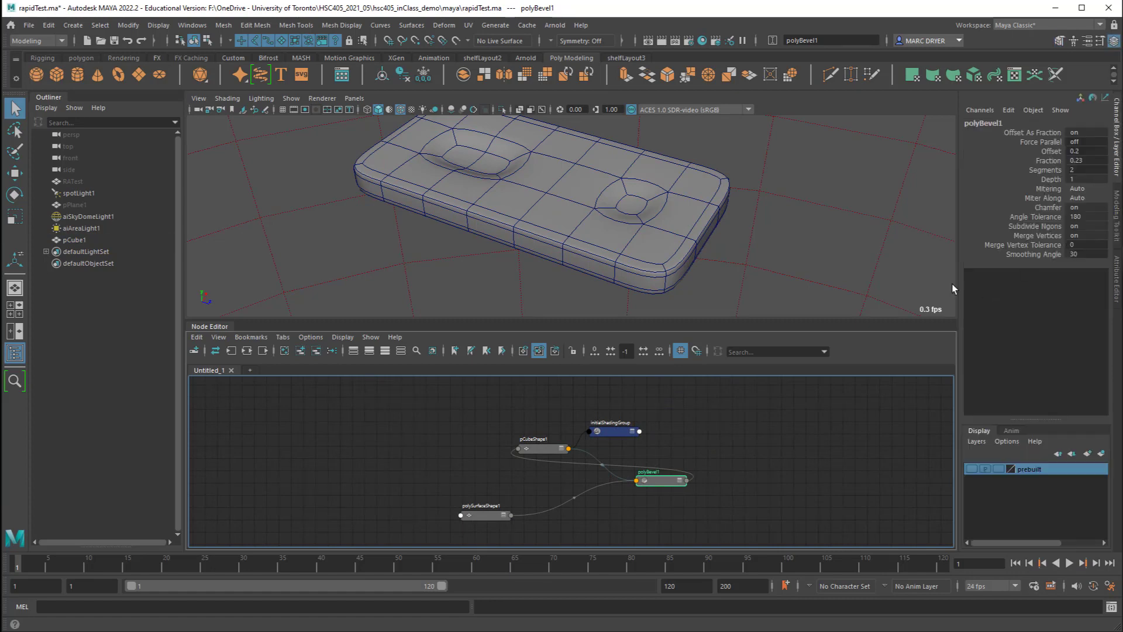
click(657, 255)
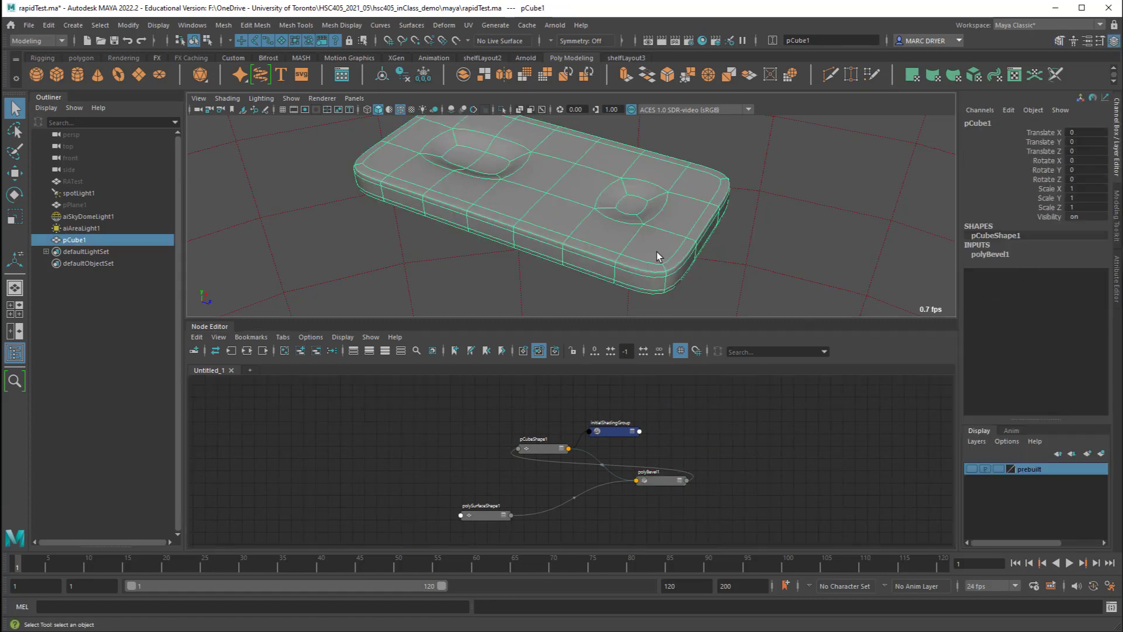
click(1001, 257)
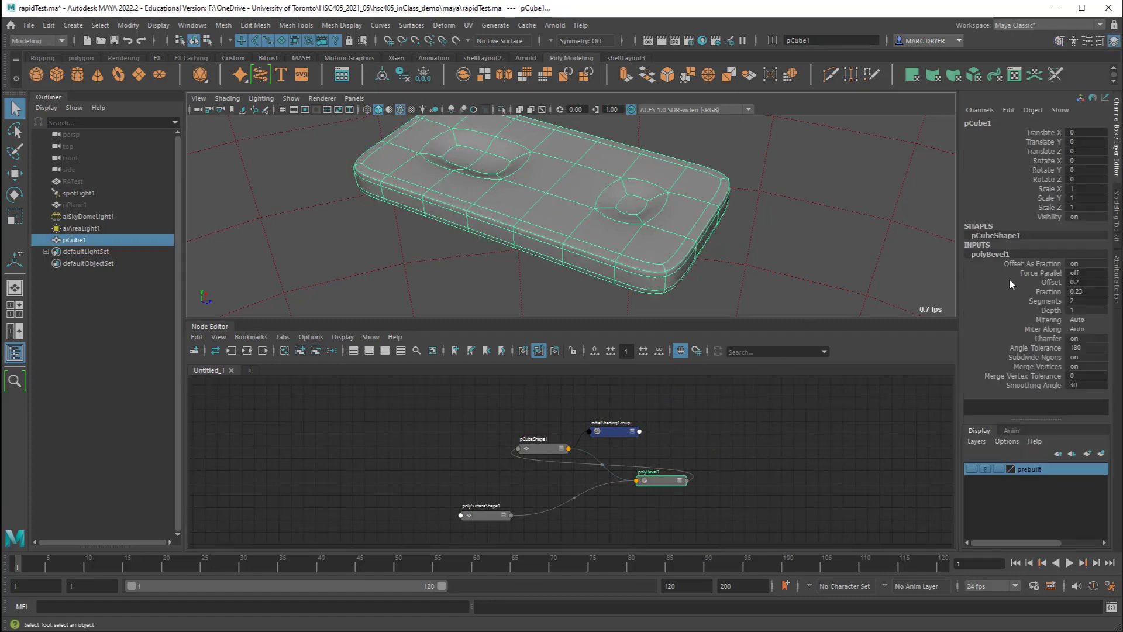
double_click(1089, 292)
text(0.4)
key(Return)
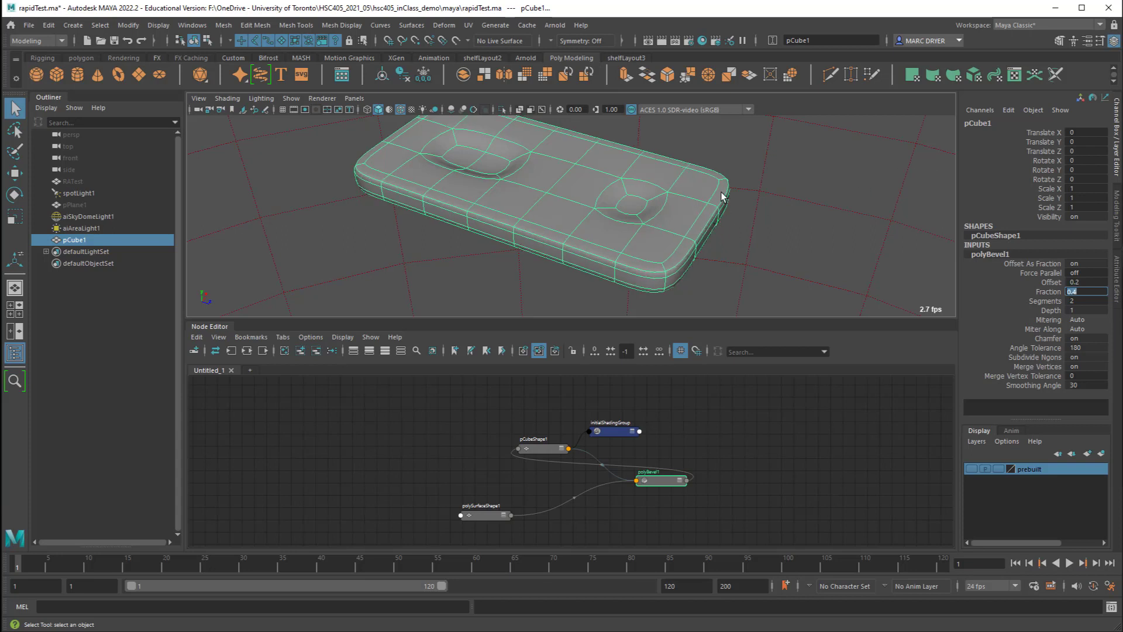